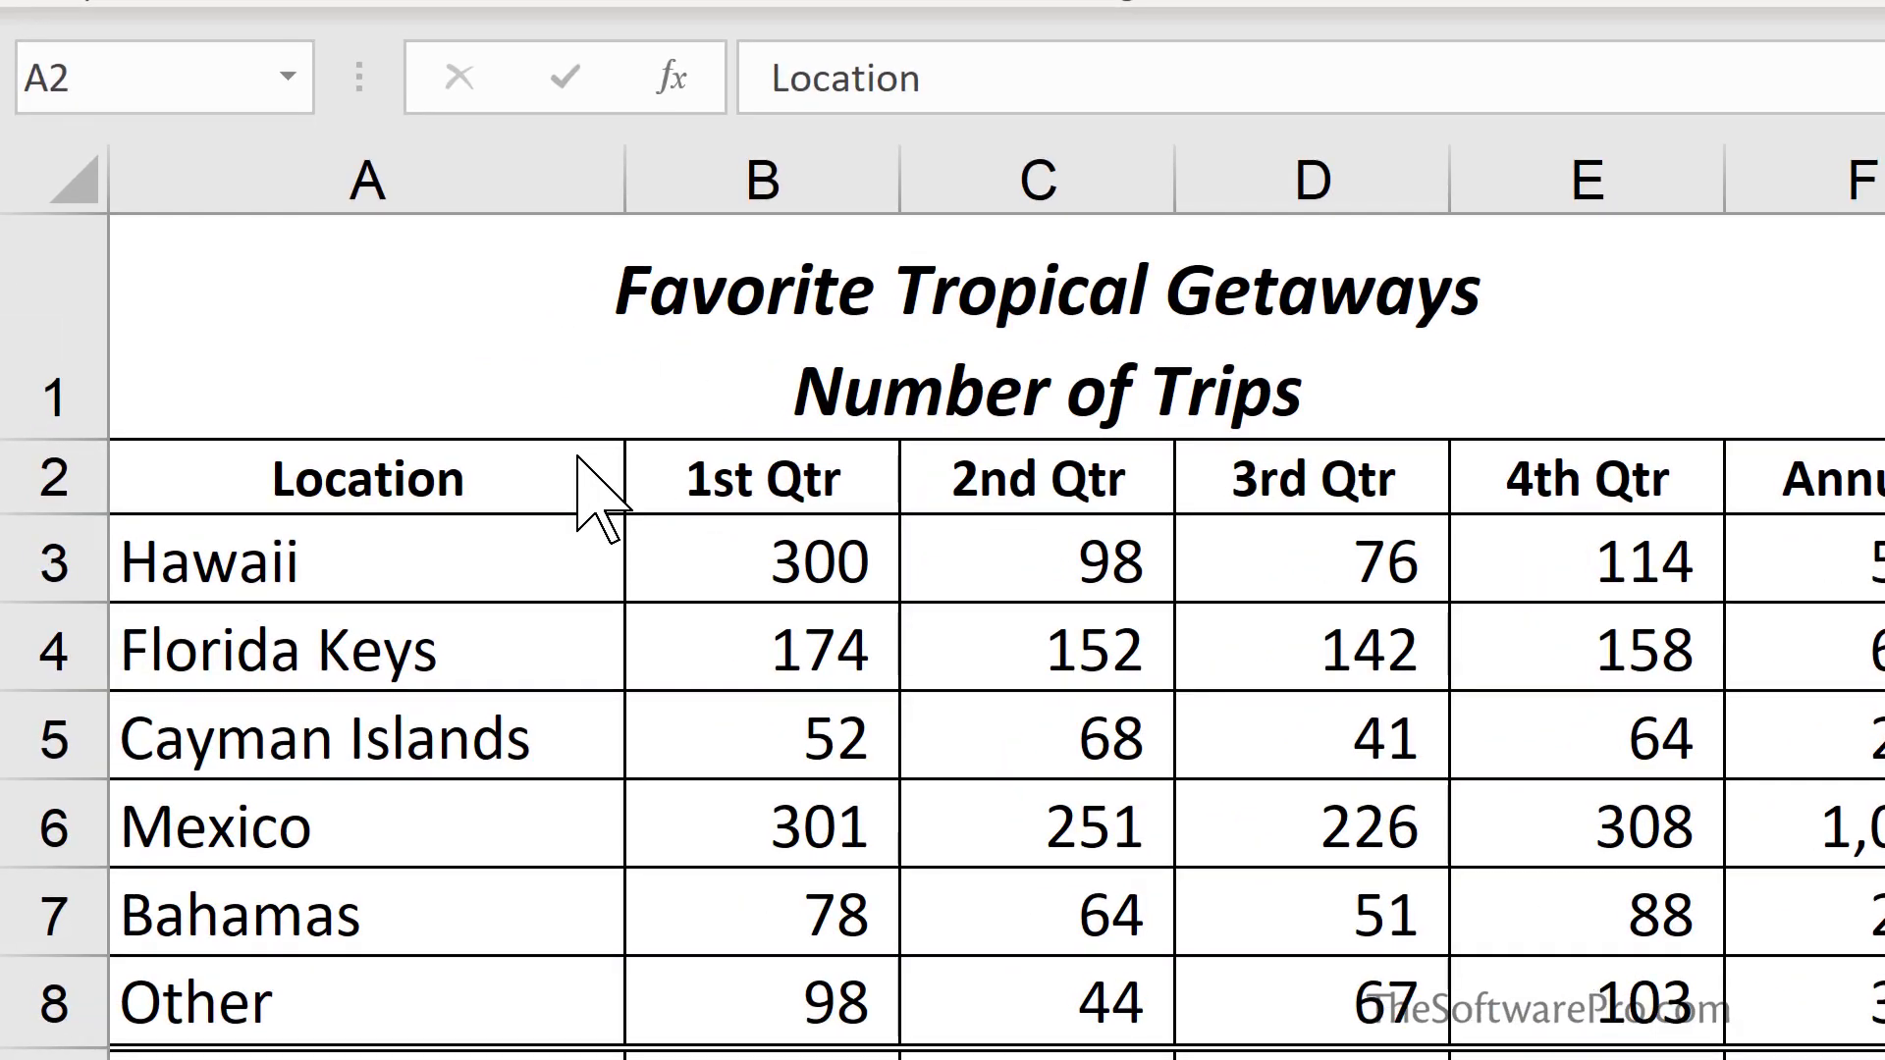
- Drag column A to about 14.41 wide, then AutoFit it to fit 'Cayman Islands'
{"action": "left_click", "coordinate": [579, 467]}
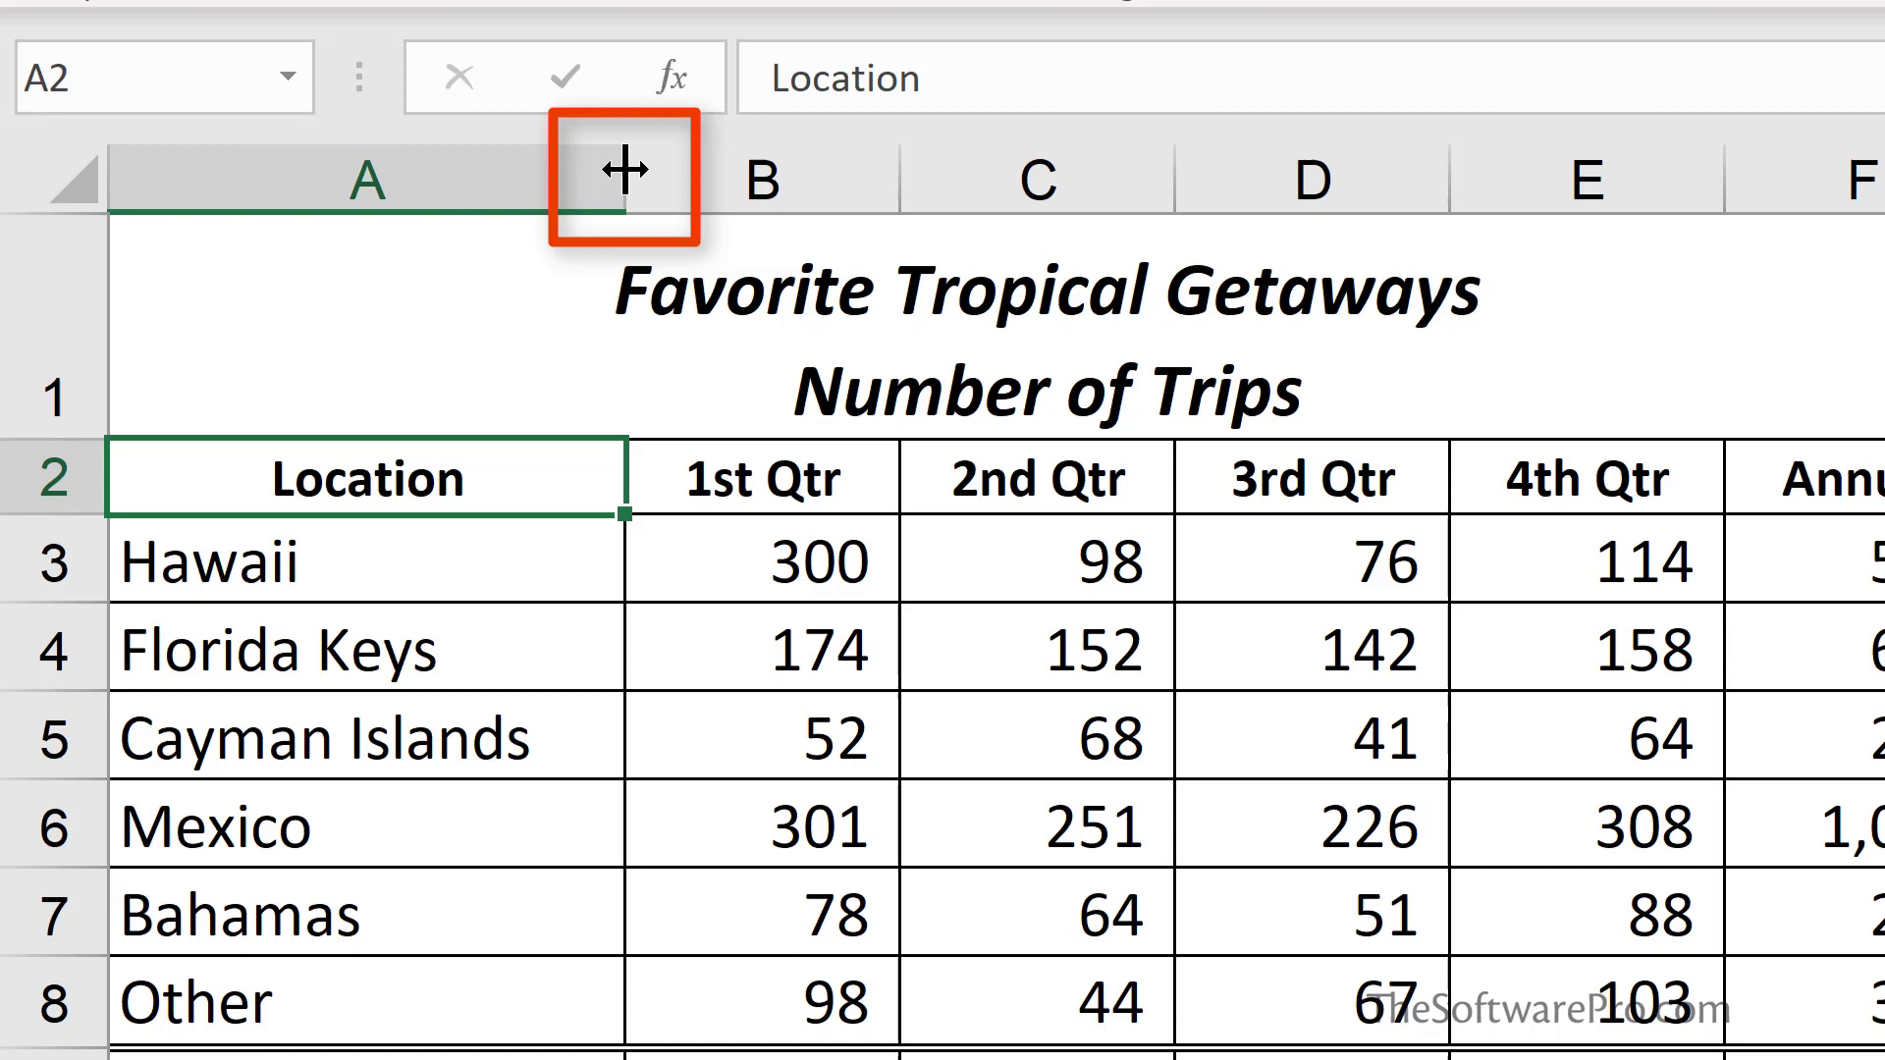
{"action": "left_click_drag", "start_coordinate": [625, 170], "coordinate": [704, 182]}
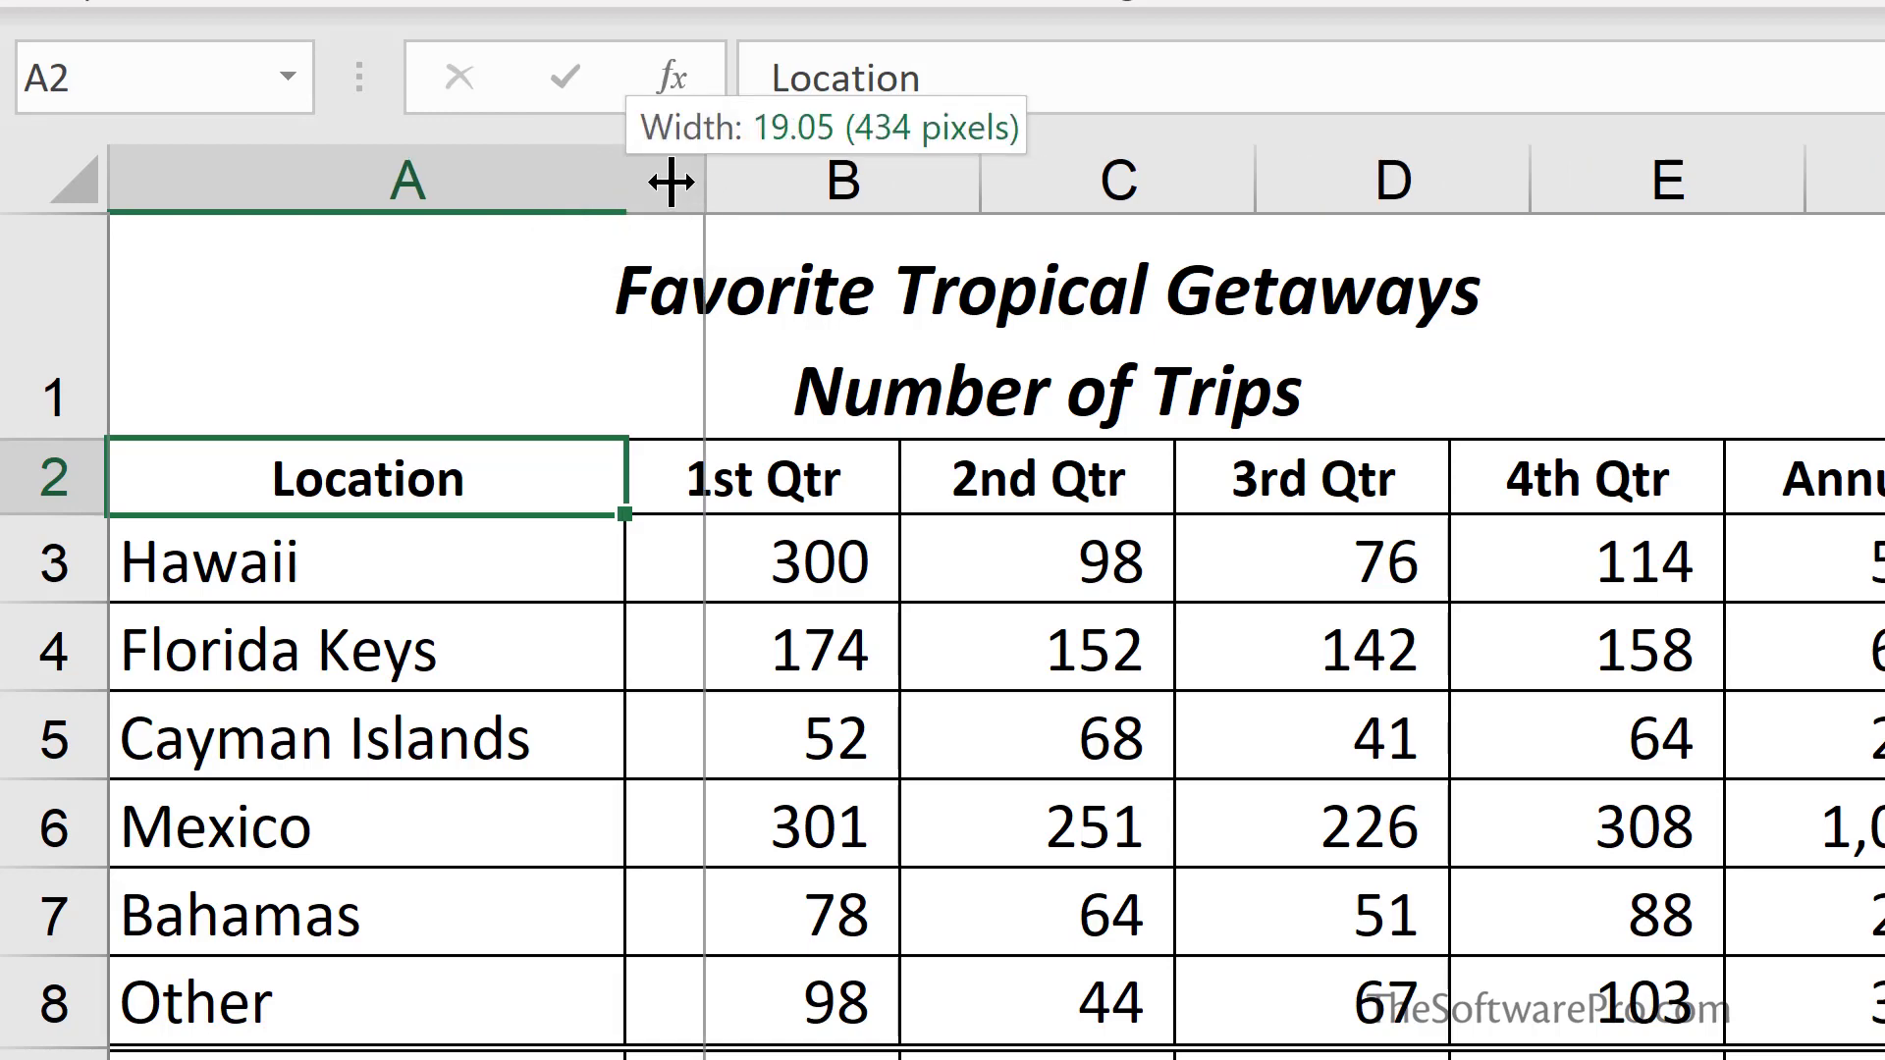
{"action": "left_click_drag", "start_coordinate": [565, 177], "coordinate": [566, 177]}
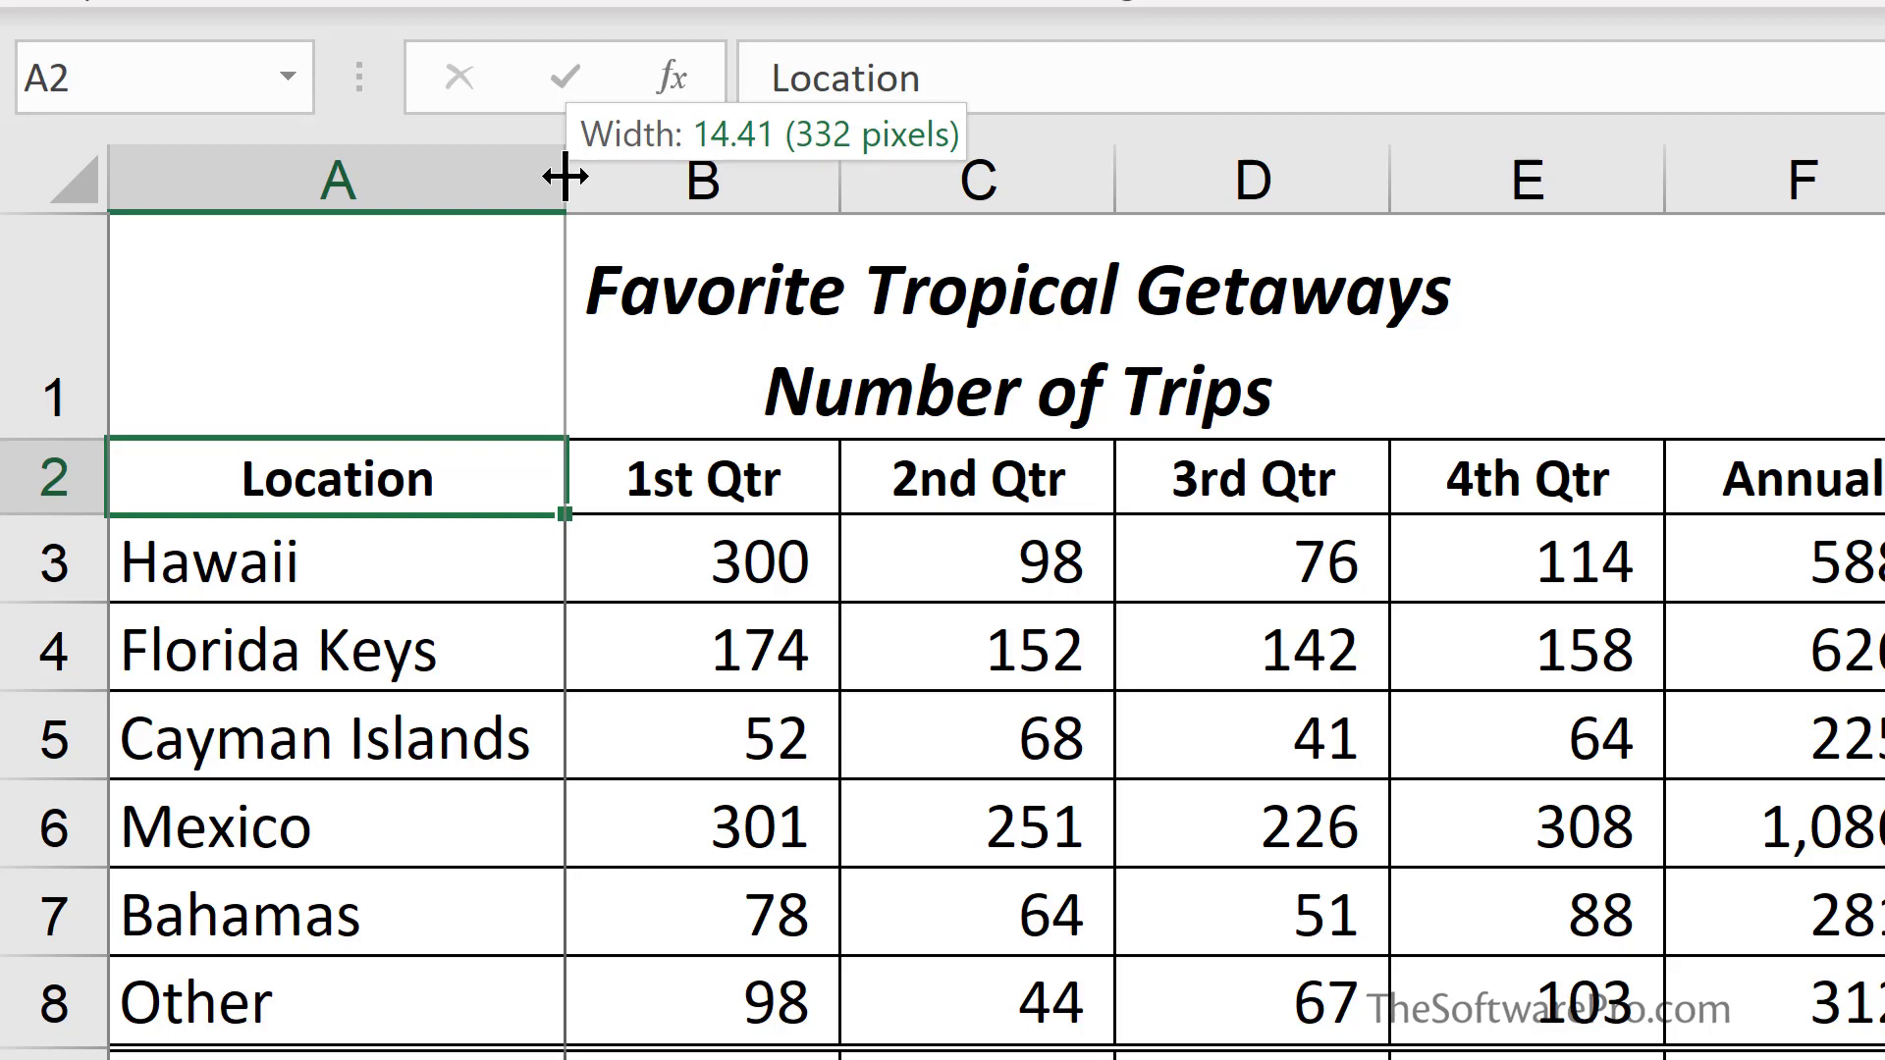
{"action": "left_click_drag", "start_coordinate": [565, 176], "coordinate": [564, 177]}
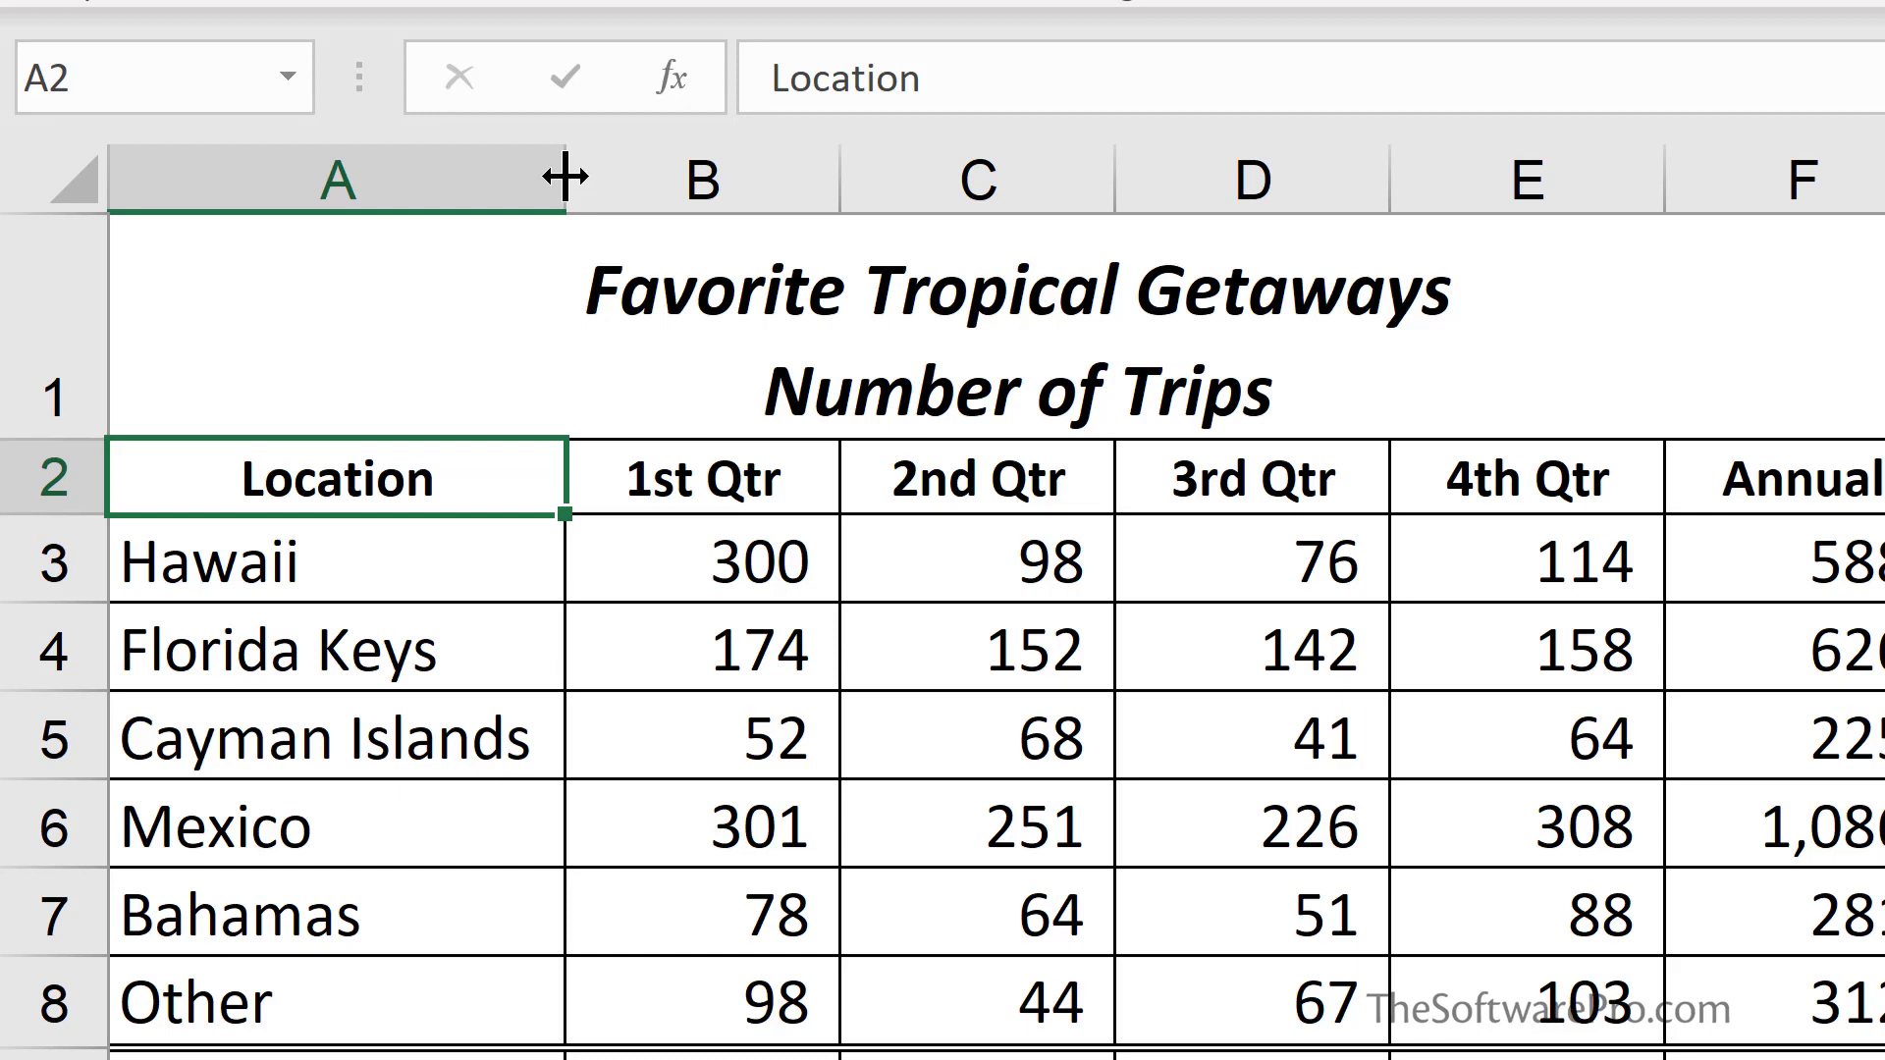
{"action": "left_click_drag", "start_coordinate": [565, 177], "coordinate": [408, 184]}
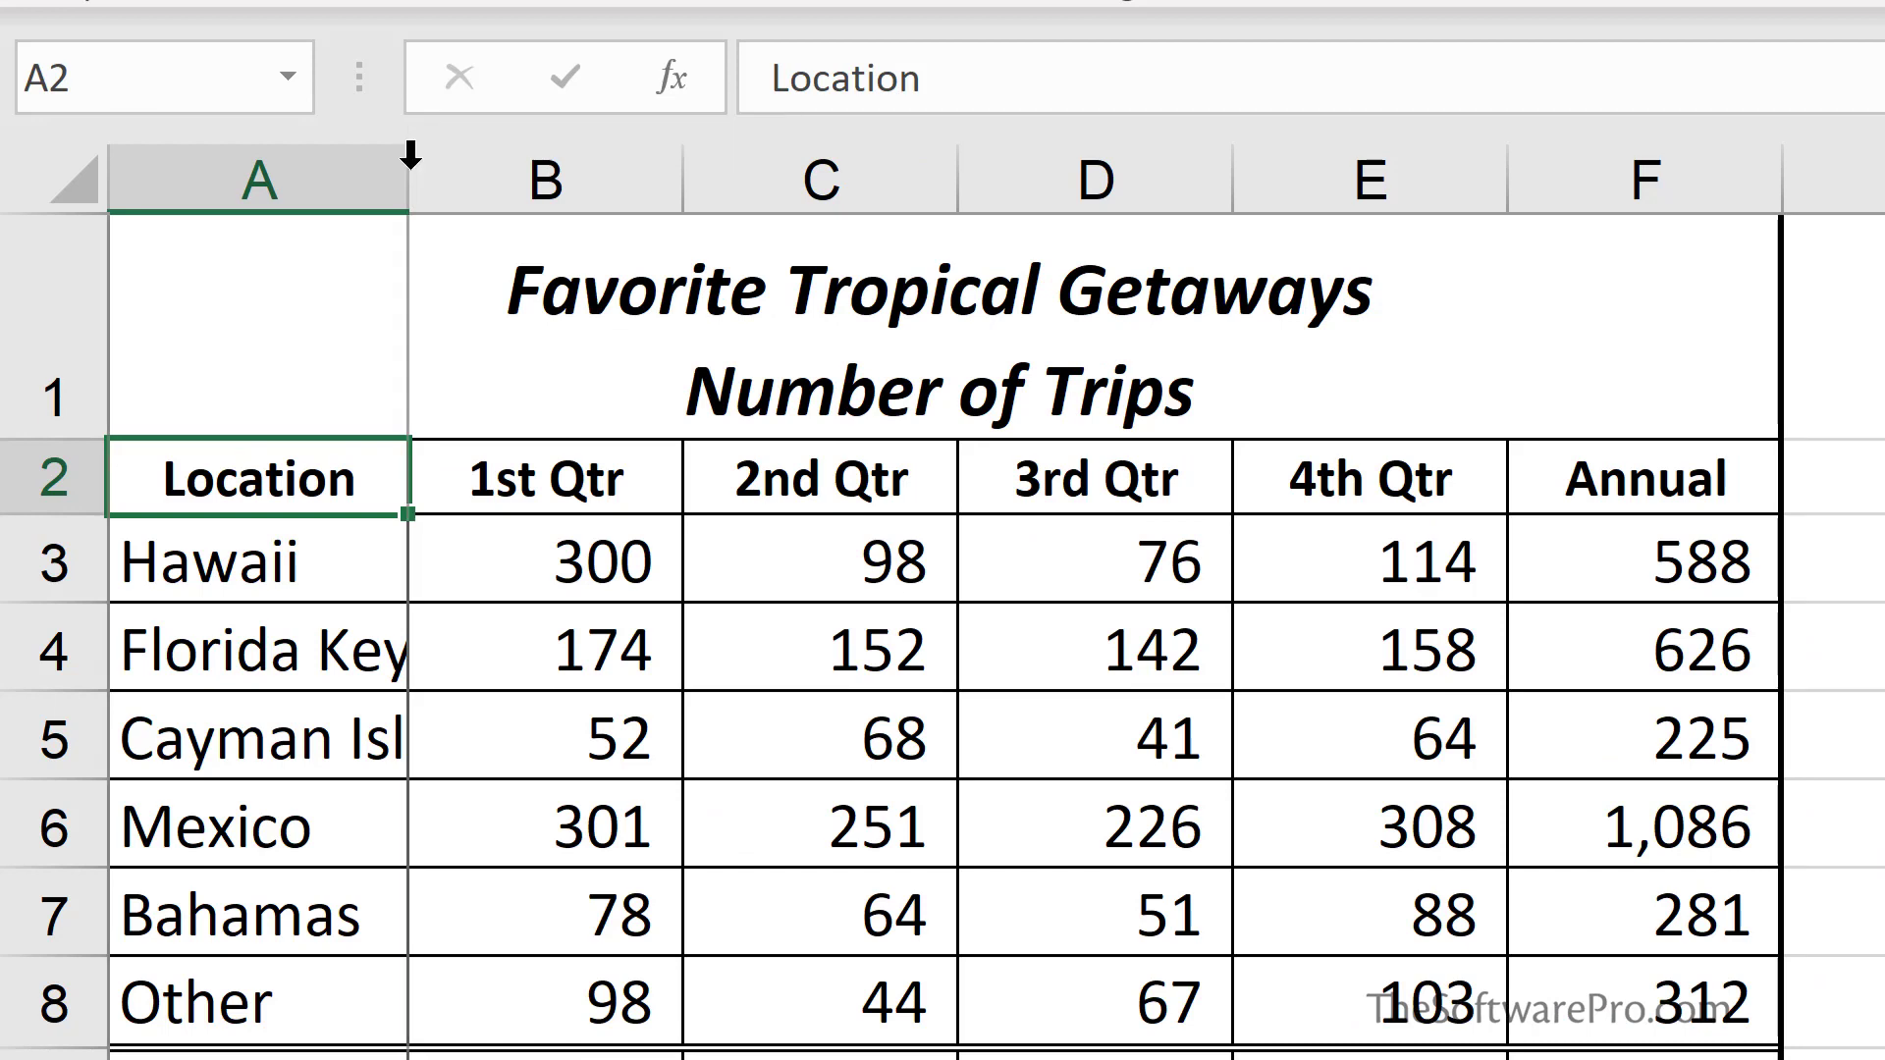
{"action": "double_click", "coordinate": [408, 155]}
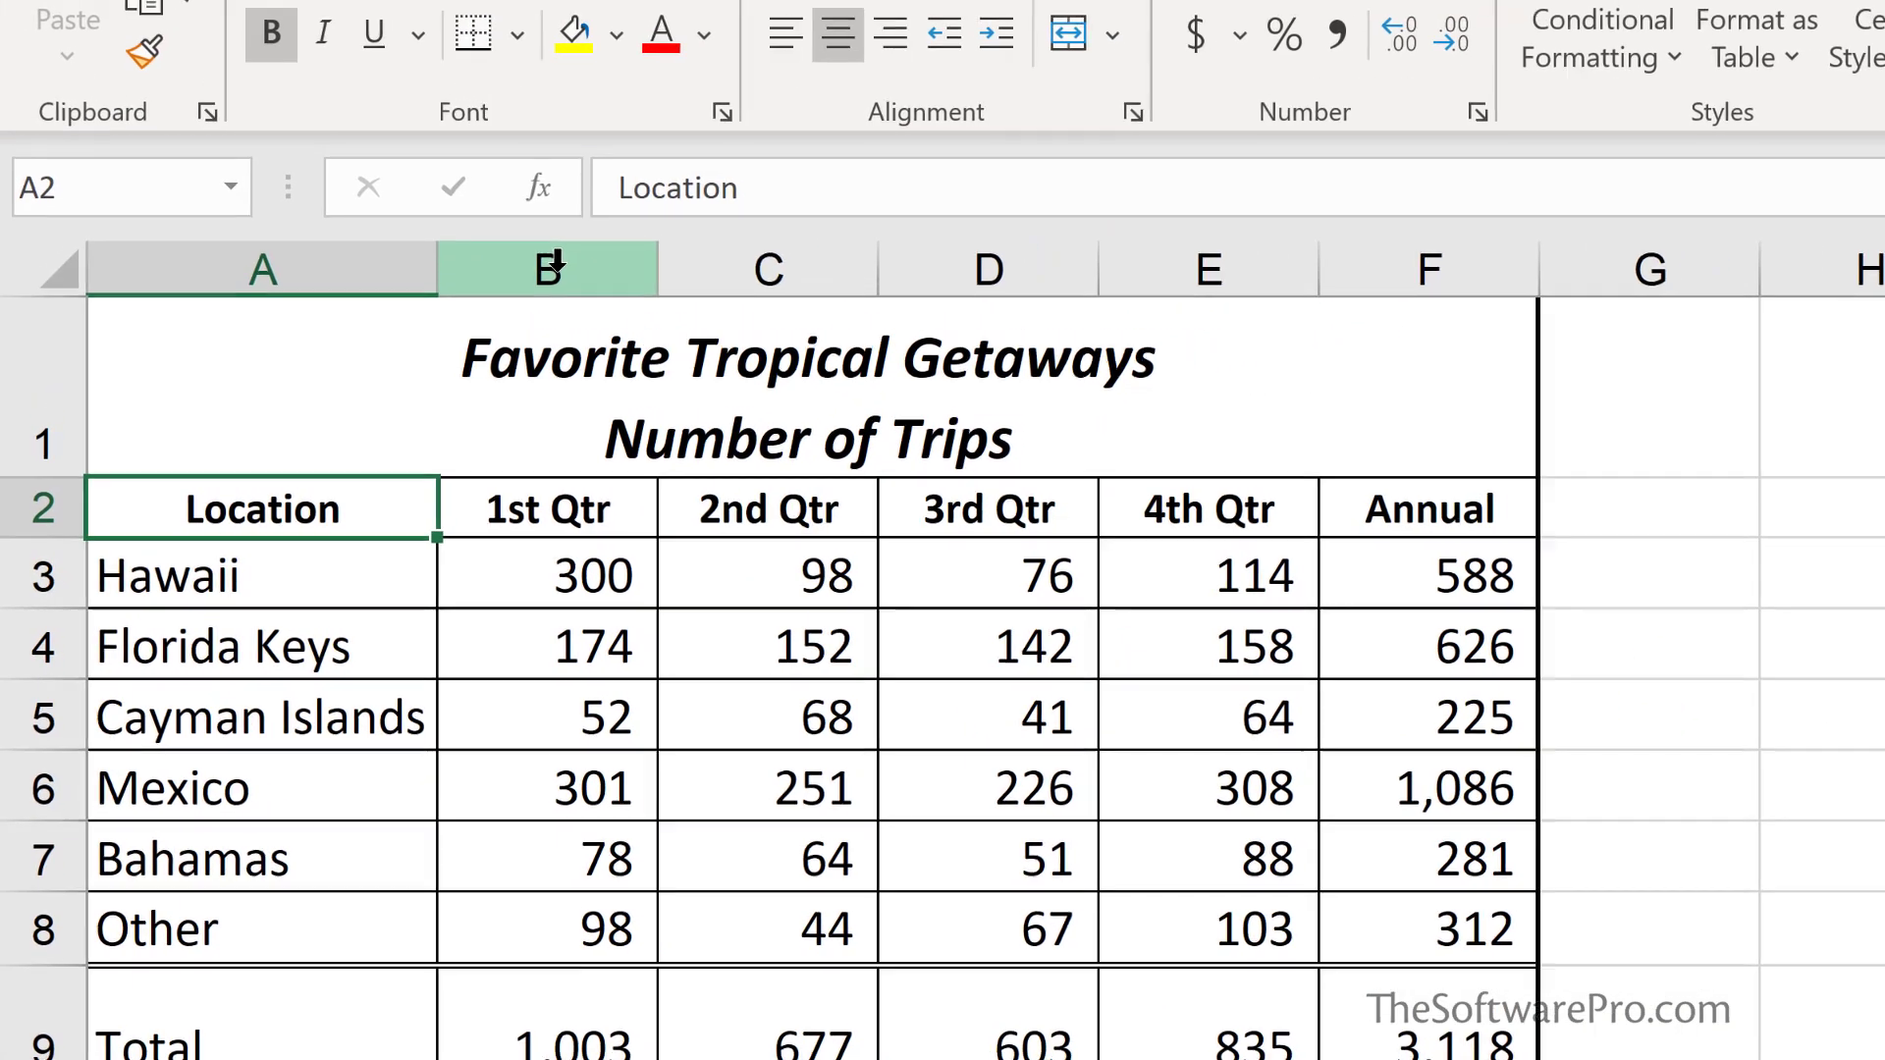
- Select columns B through F, give them a shared width, then AutoFit each to its contents
{"action": "left_click", "coordinate": [683, 180]}
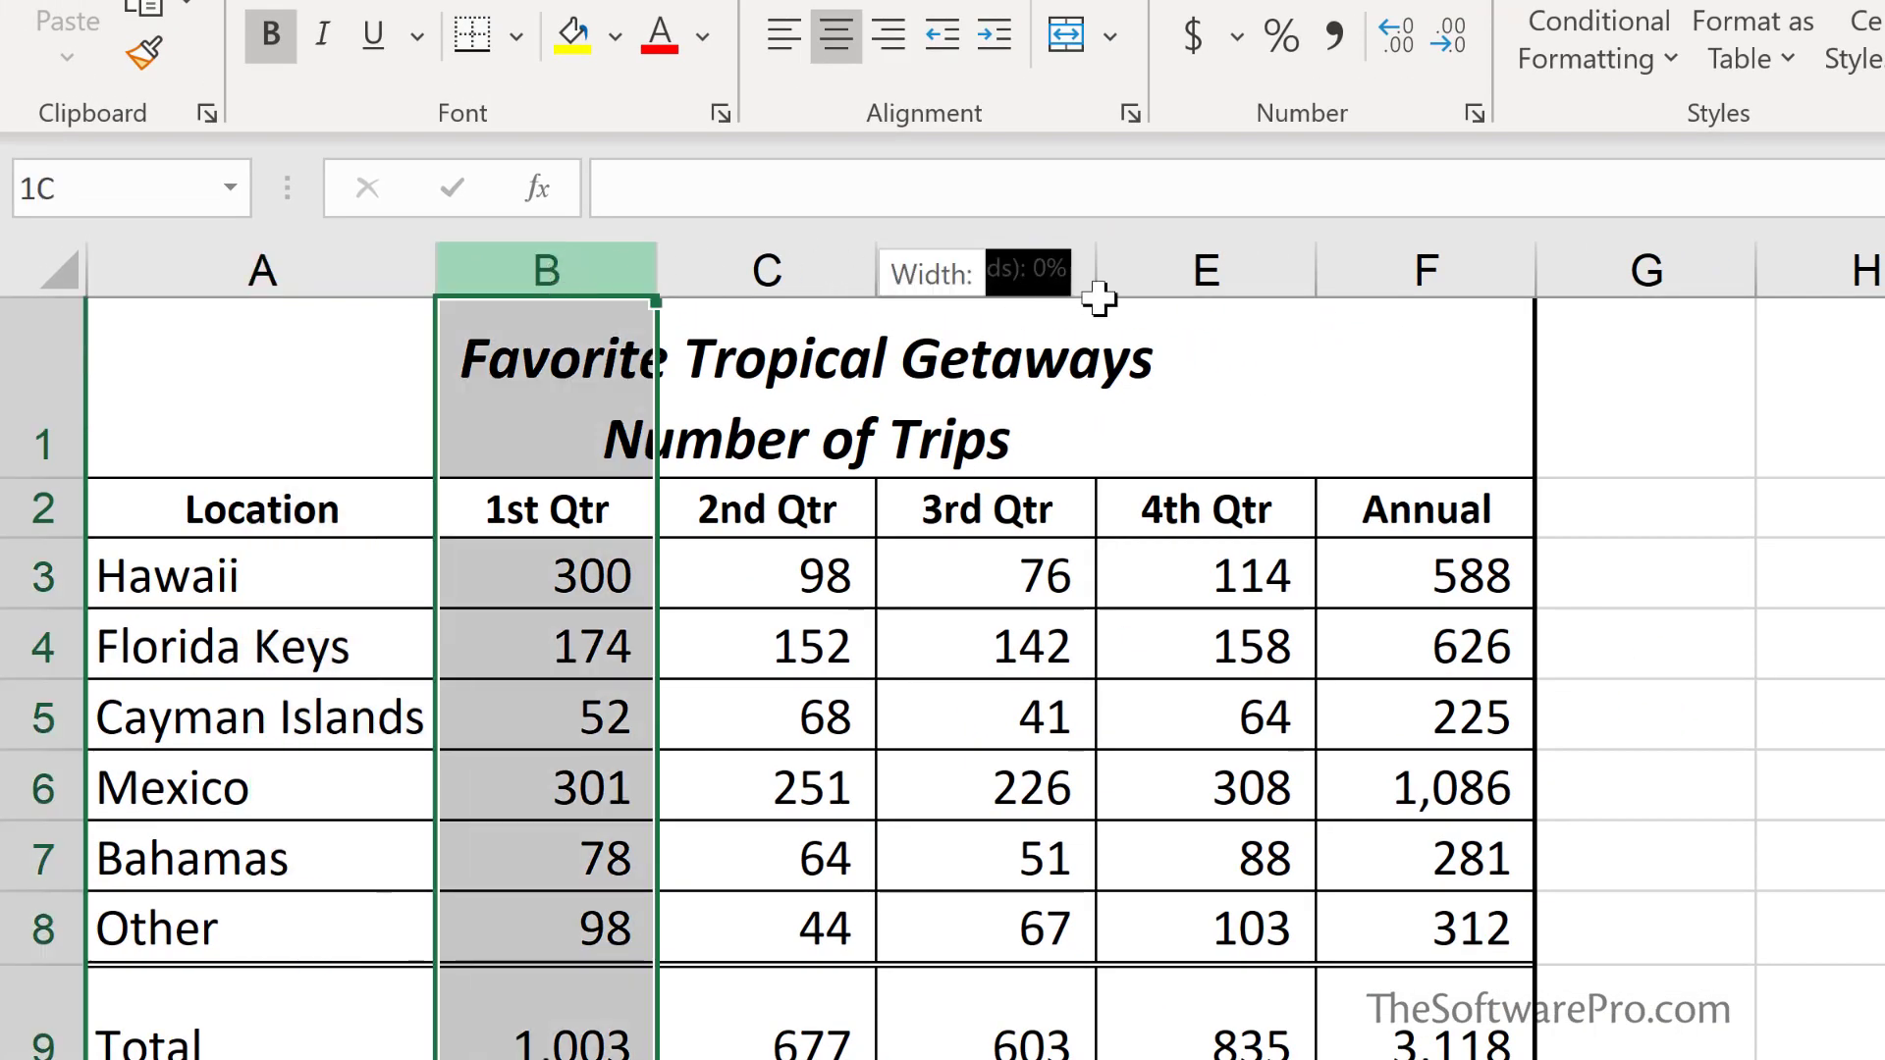
{"action": "left_click_drag", "start_coordinate": [1099, 298], "coordinate": [1400, 324]}
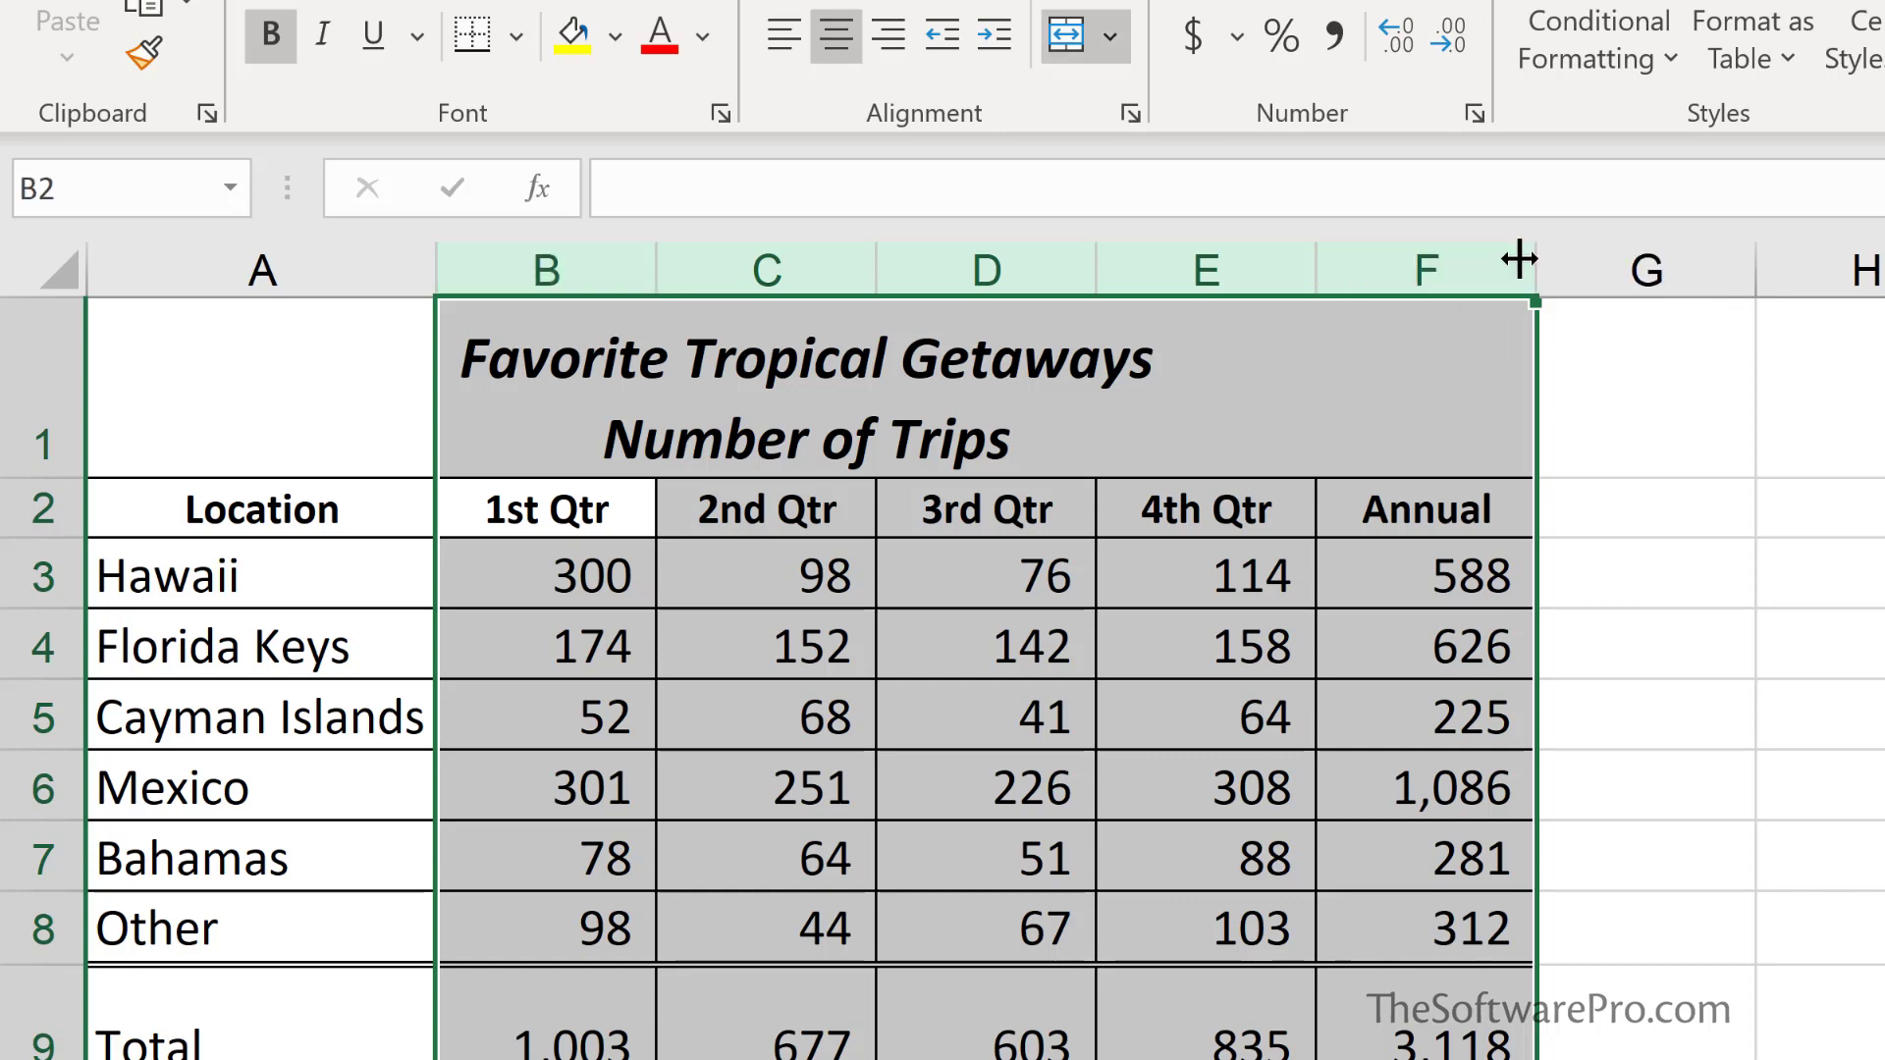
{"action": "left_click_drag", "start_coordinate": [1534, 262], "coordinate": [1620, 270]}
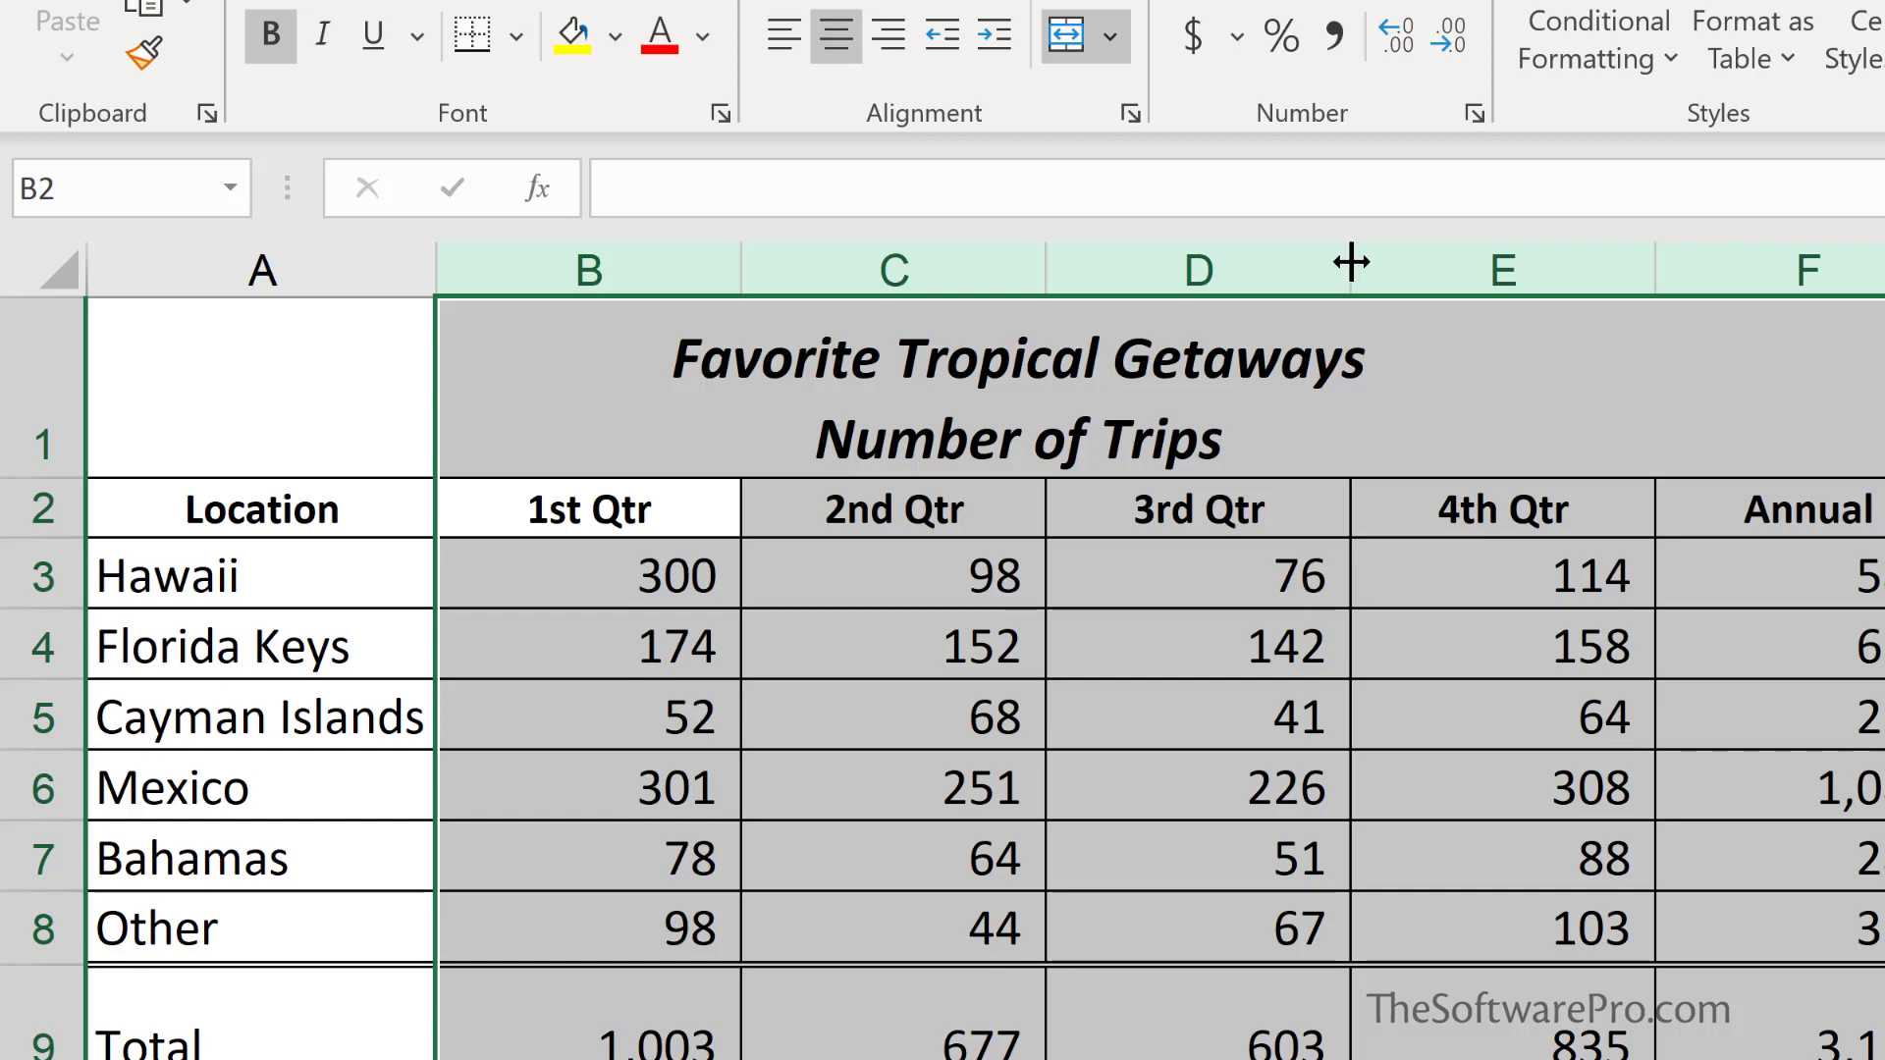
{"action": "left_click_drag", "start_coordinate": [1350, 262], "coordinate": [1353, 265]}
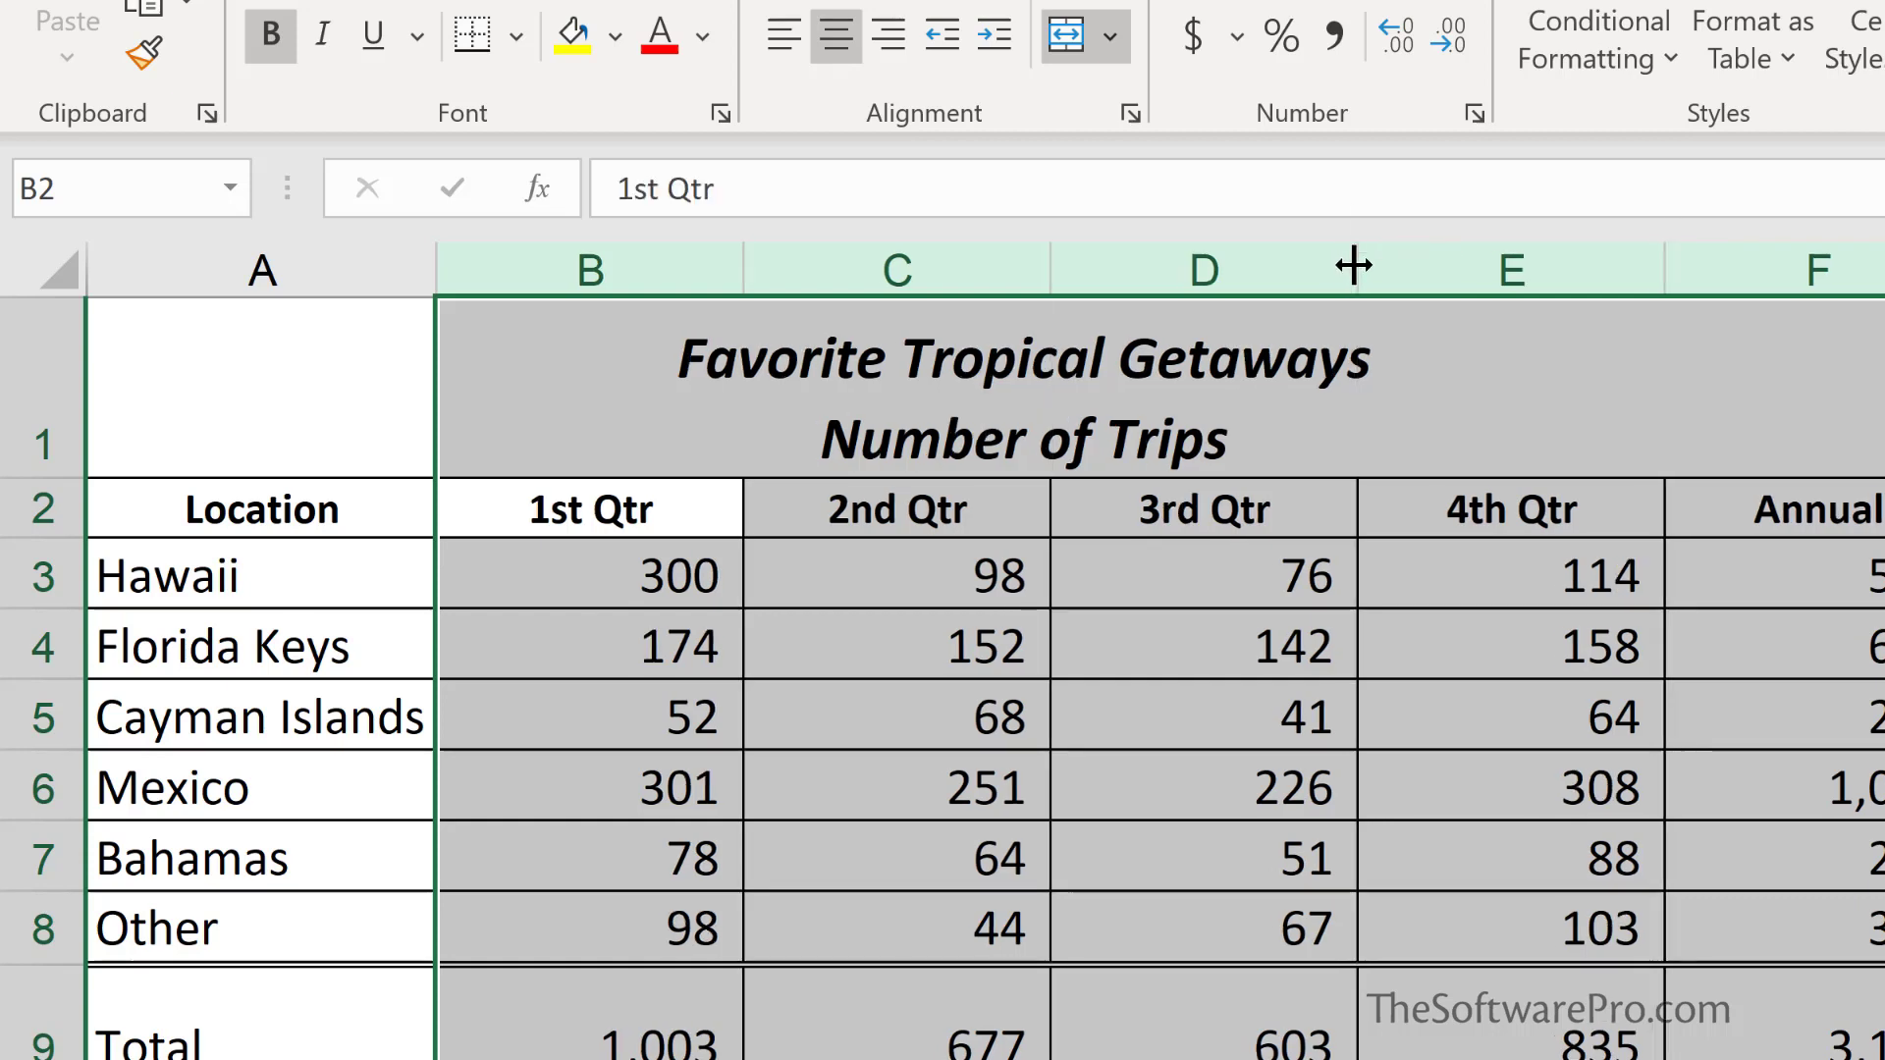
{"action": "double_click", "coordinate": [1354, 265]}
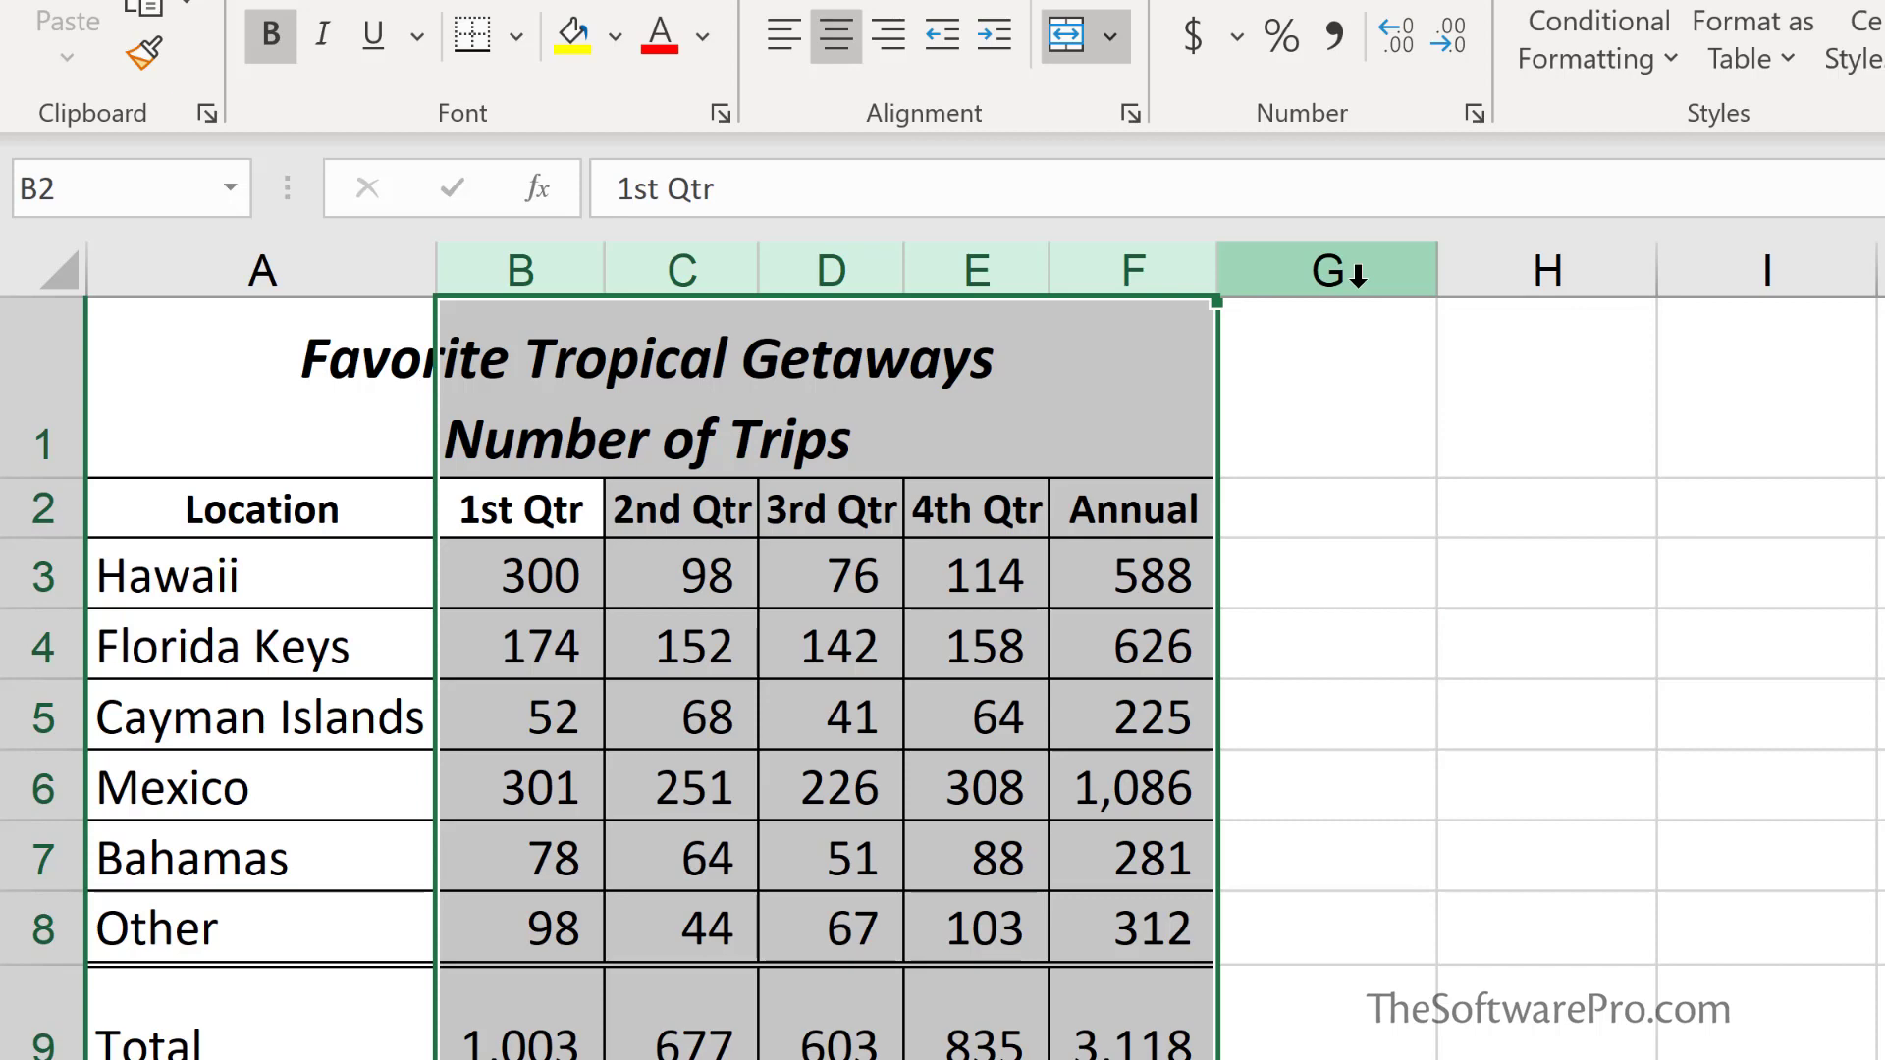
{"action": "left_click", "coordinate": [26, 574]}
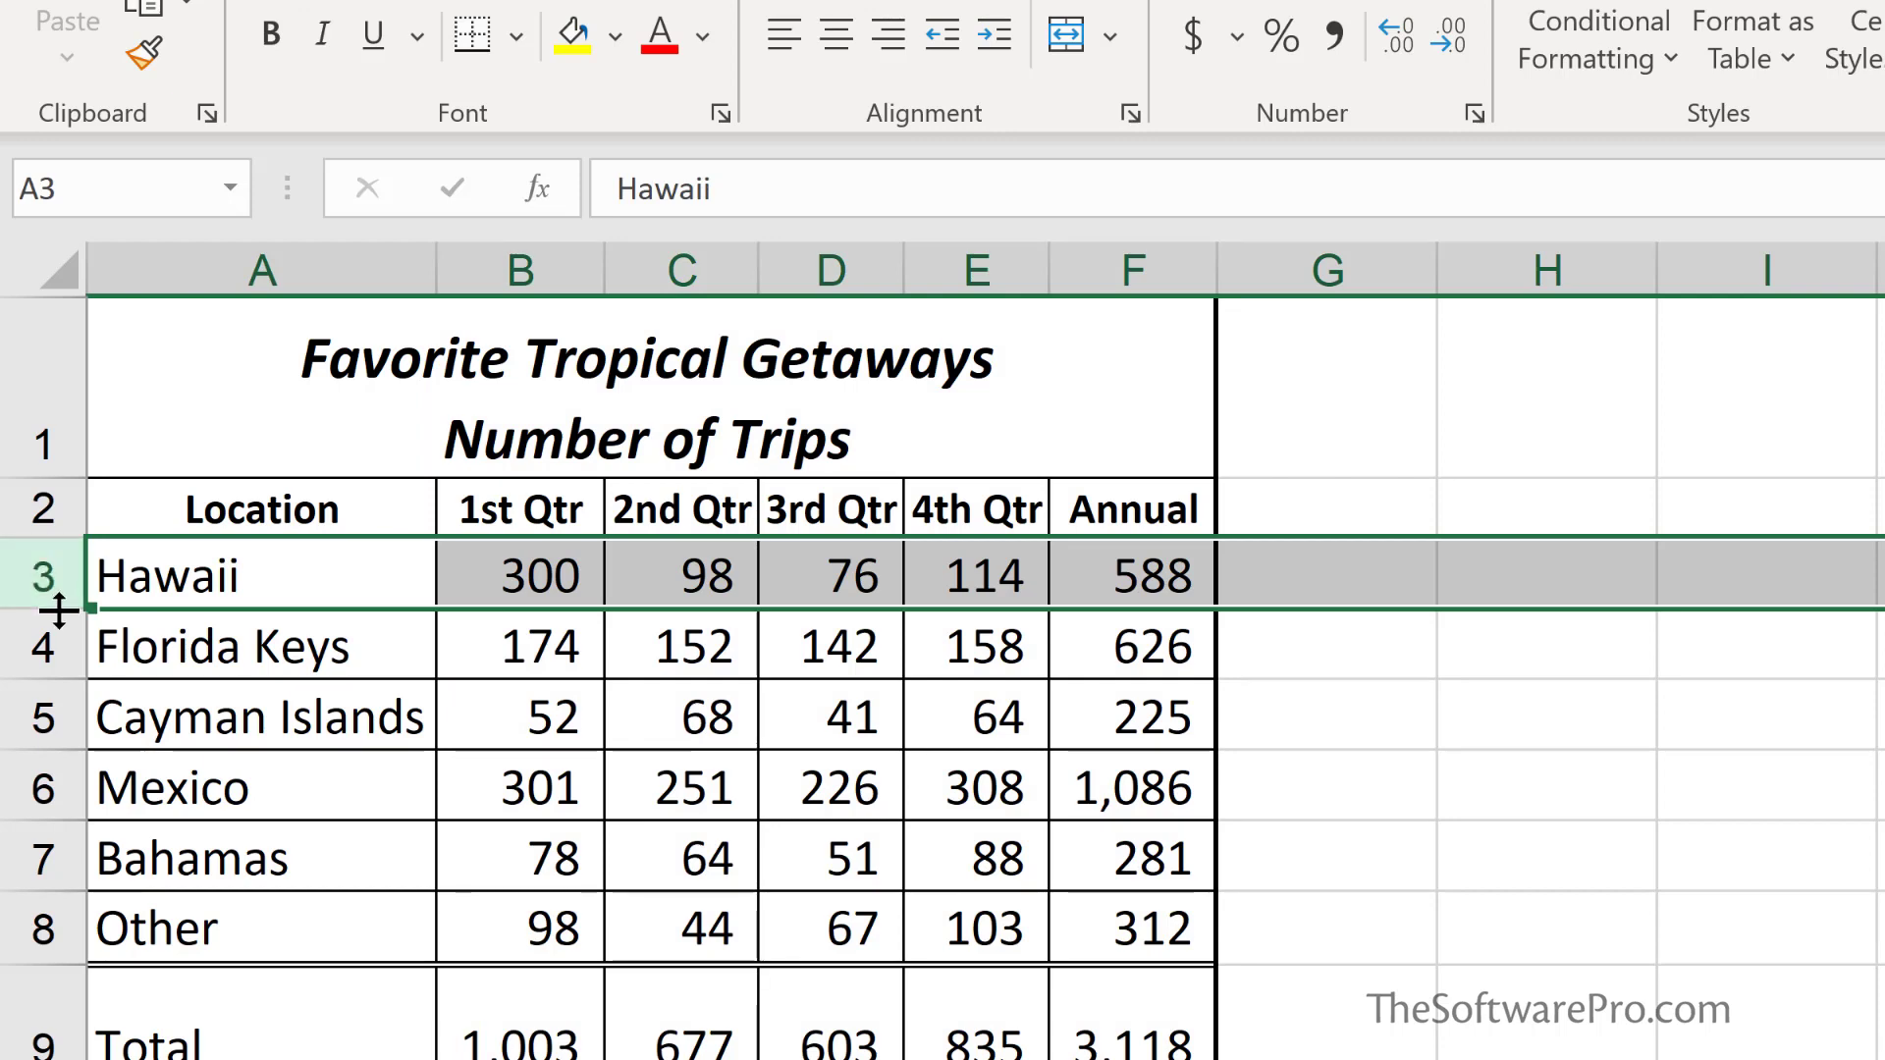
{"action": "left_click_drag", "start_coordinate": [33, 576], "coordinate": [30, 726]}
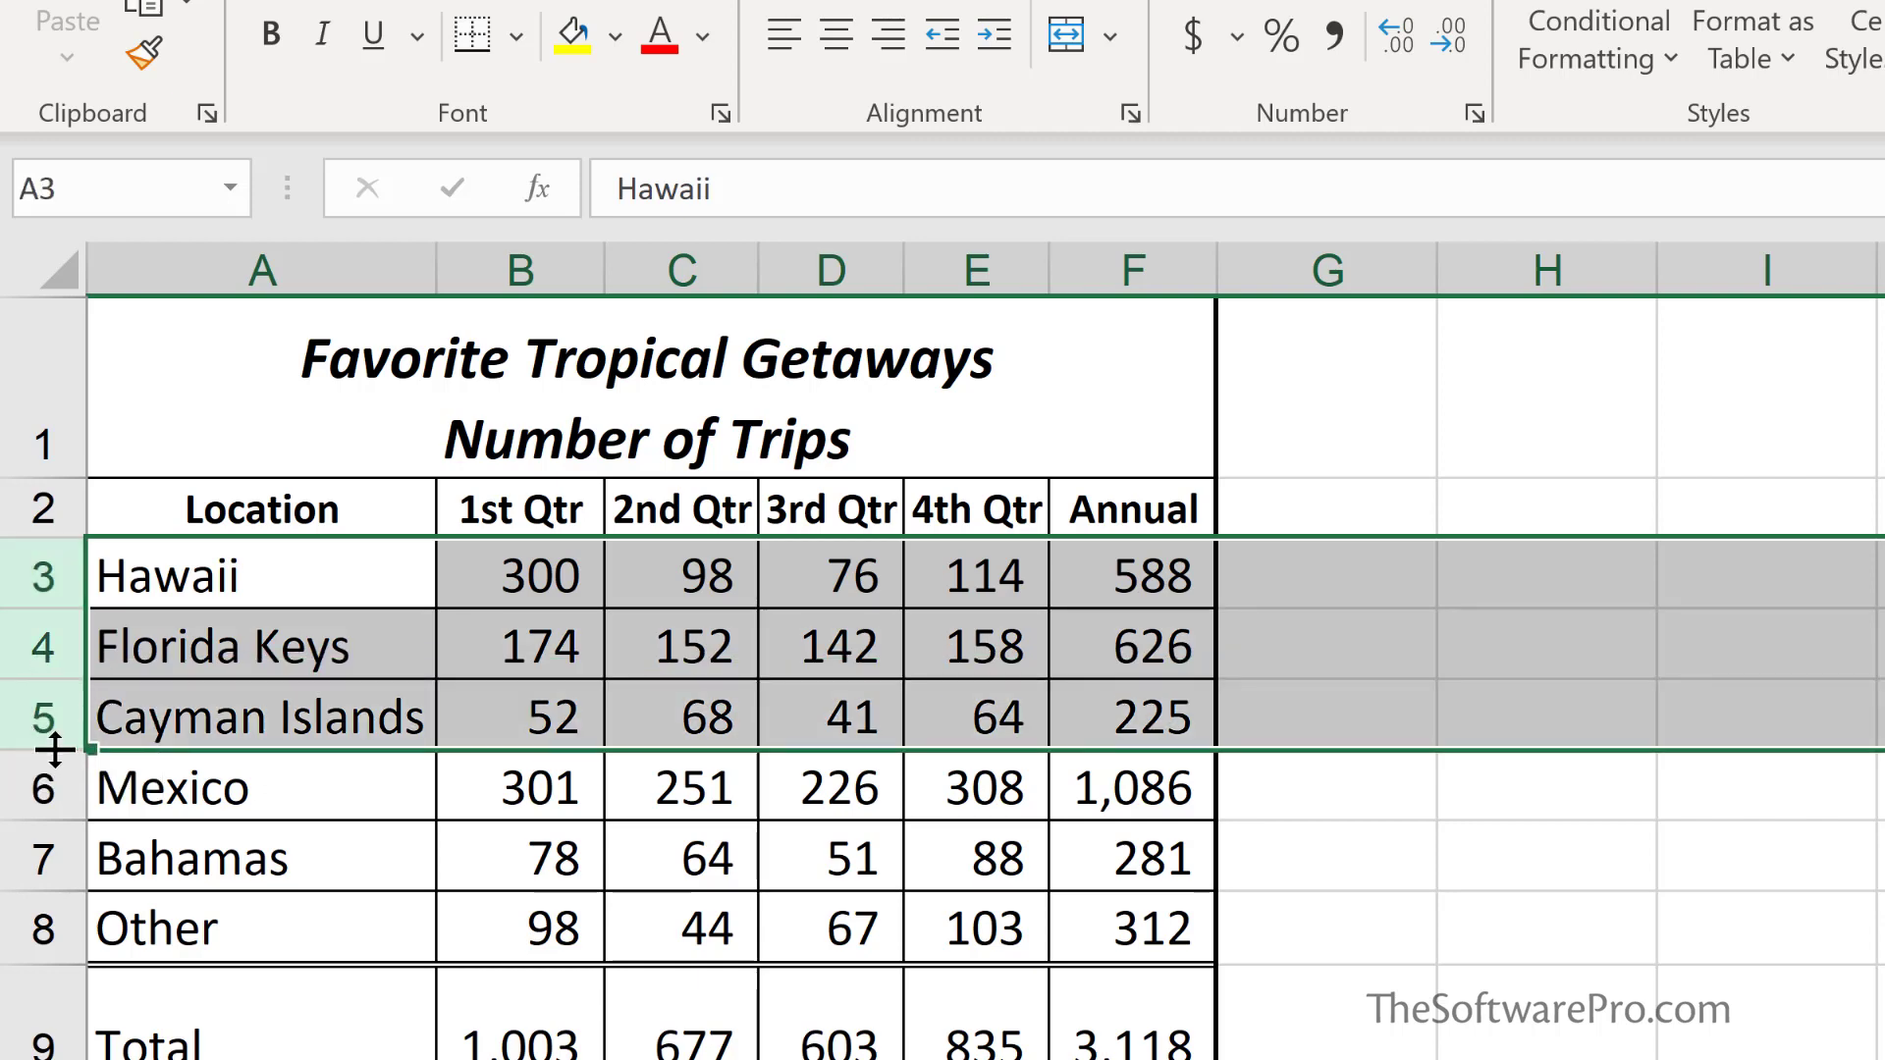
{"action": "left_click_drag", "start_coordinate": [55, 749], "coordinate": [61, 776]}
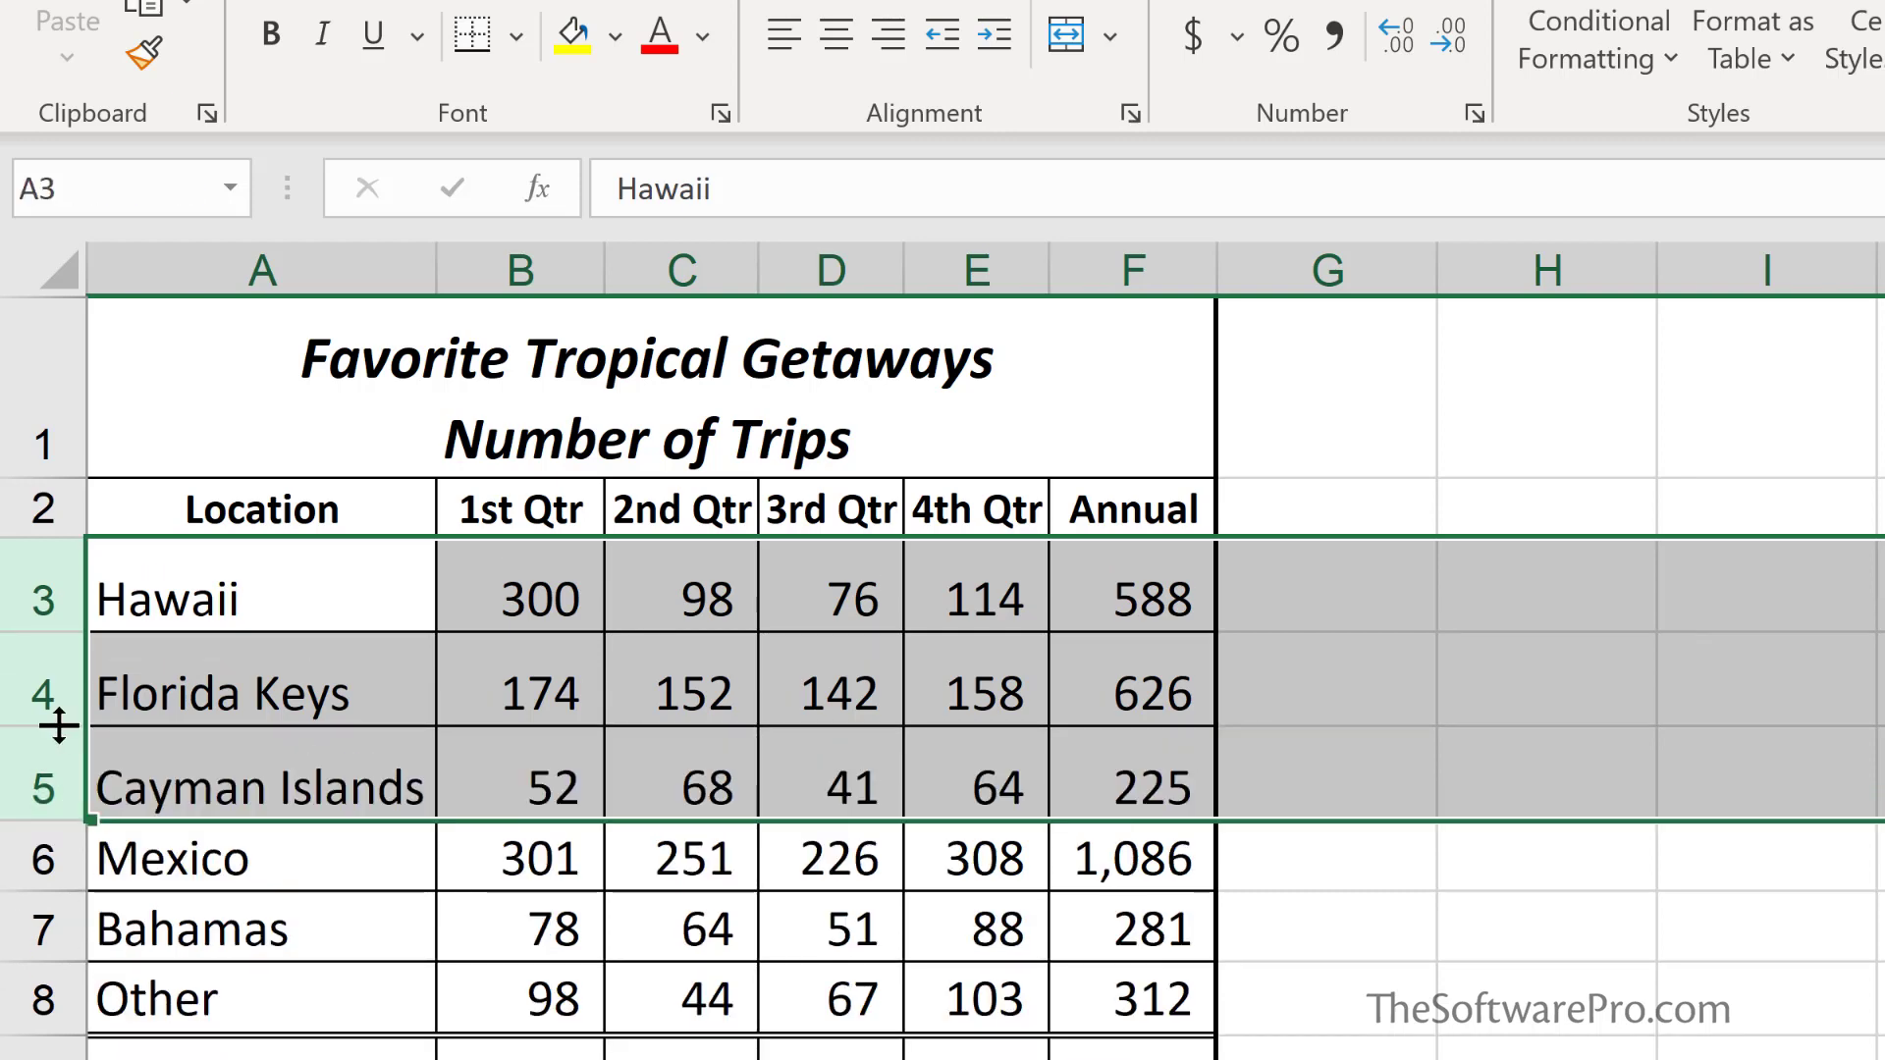
{"action": "left_click_drag", "start_coordinate": [59, 727], "coordinate": [44, 705]}
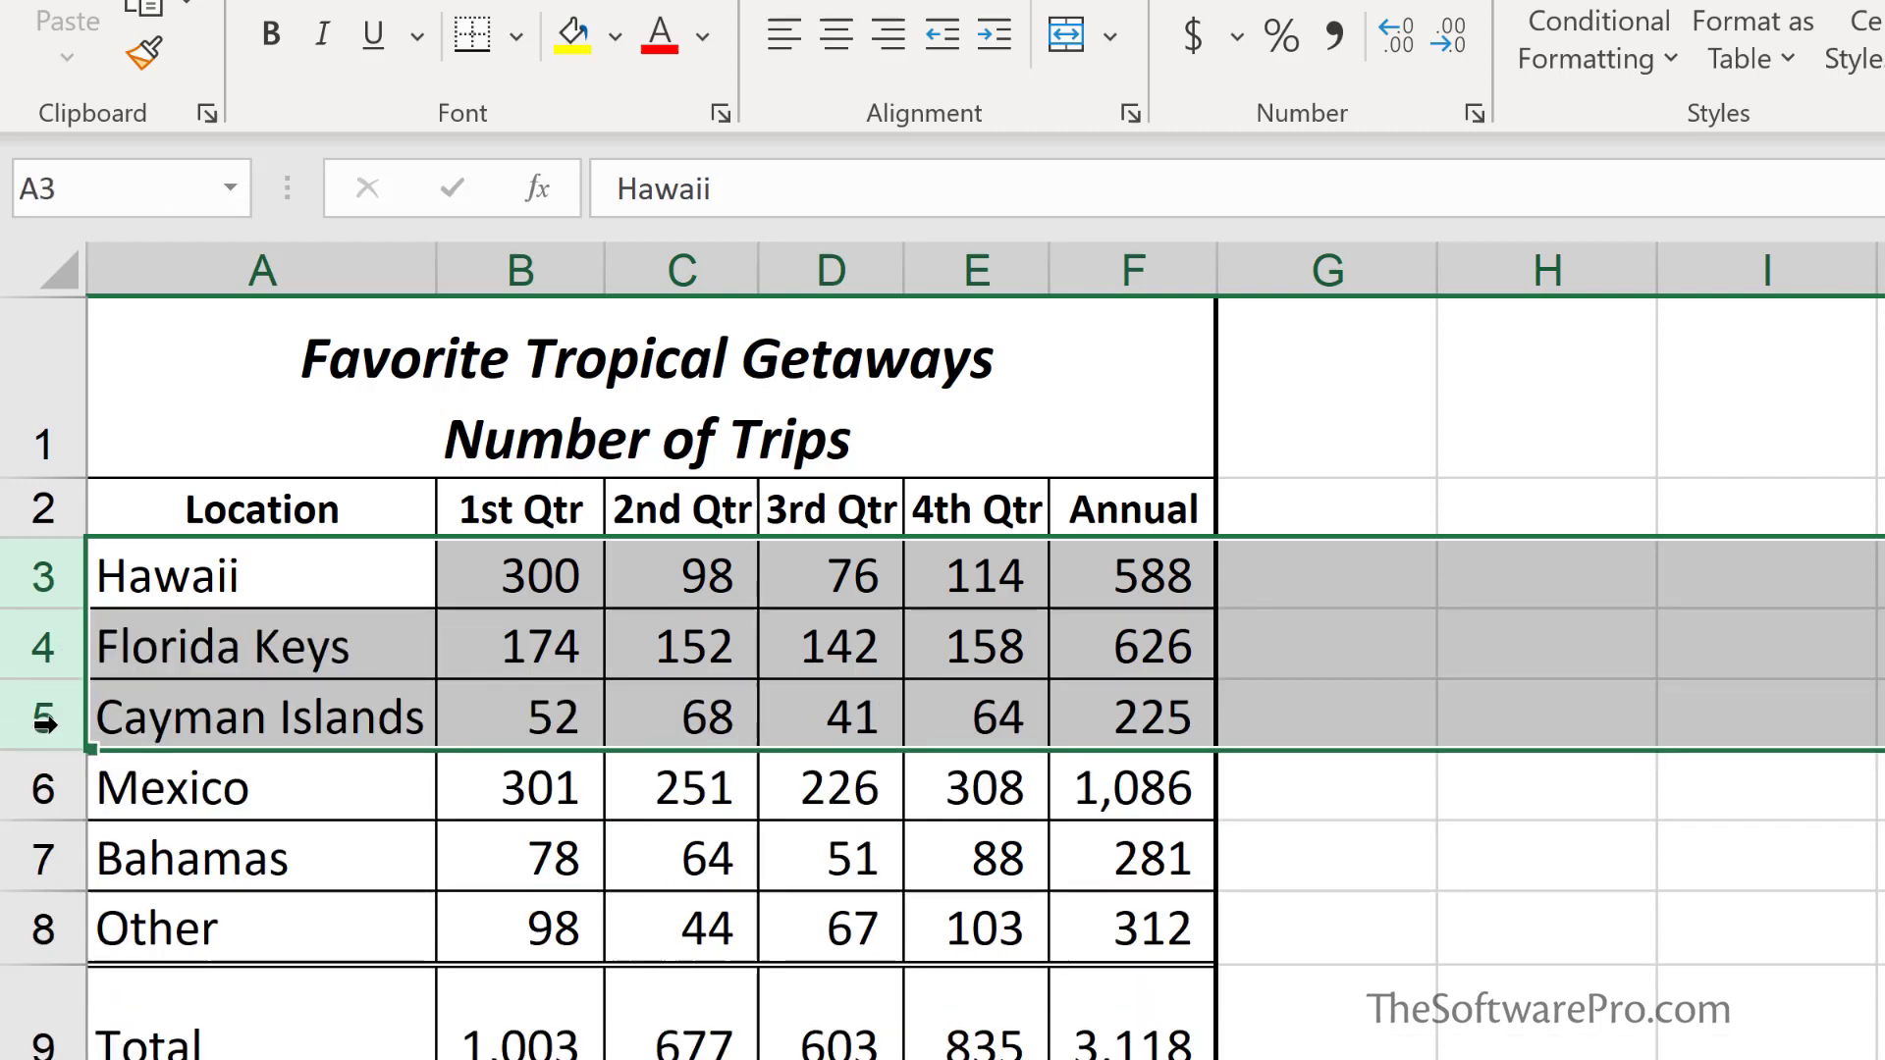
{"action": "left_click", "coordinate": [39, 585]}
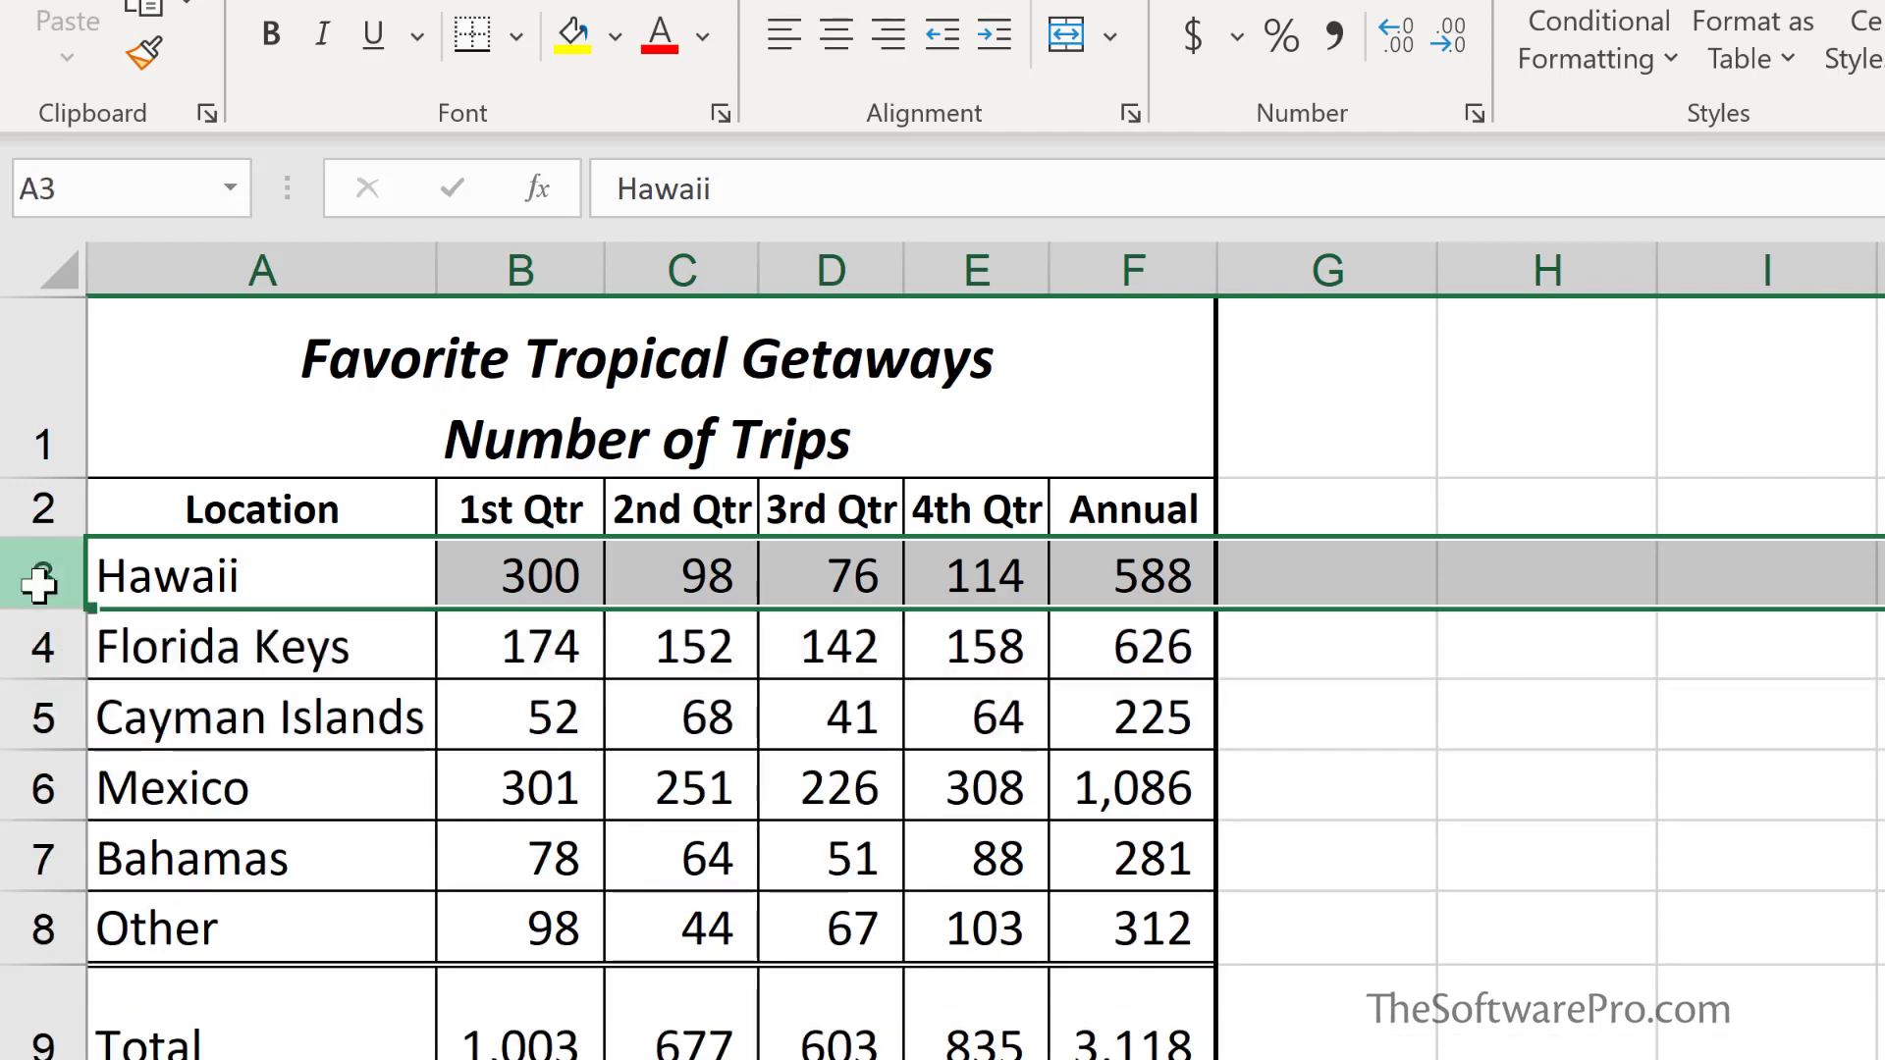
{"action": "left_click_drag", "start_coordinate": [40, 585], "coordinate": [39, 859]}
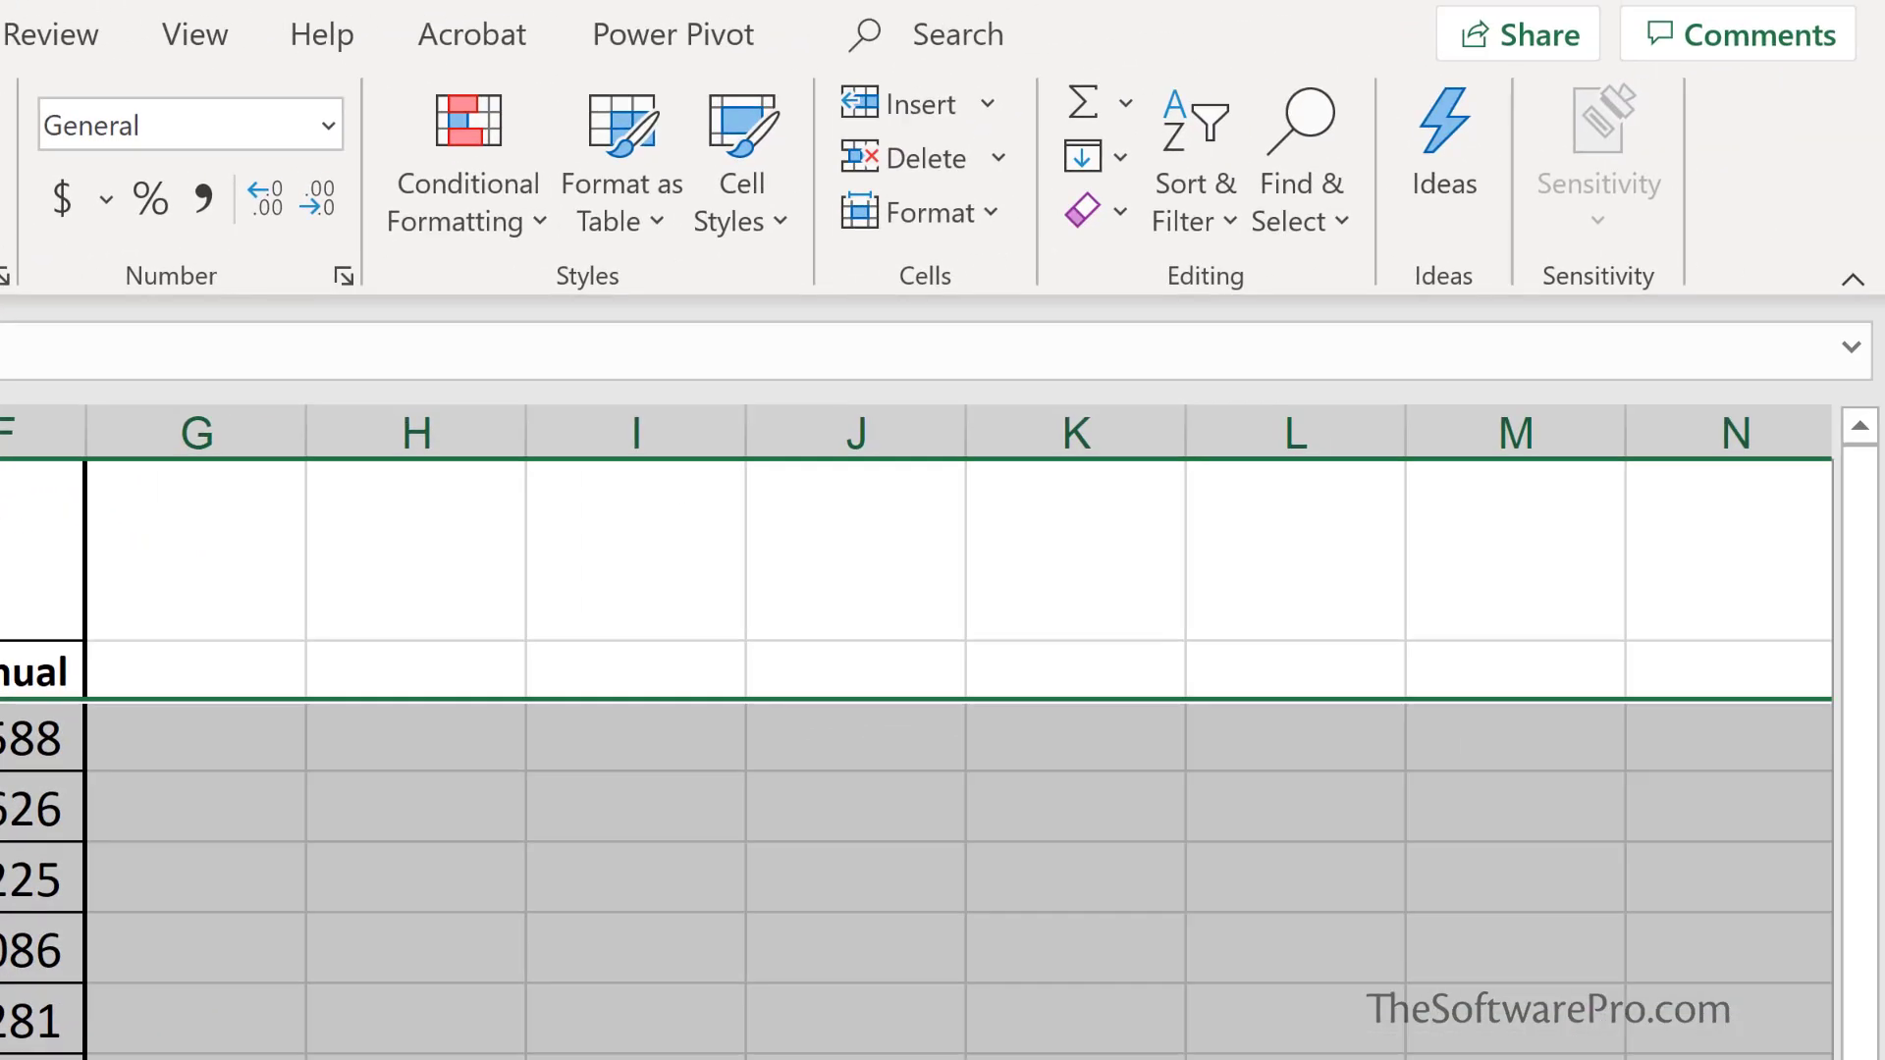
{"action": "left_click", "coordinate": [986, 220]}
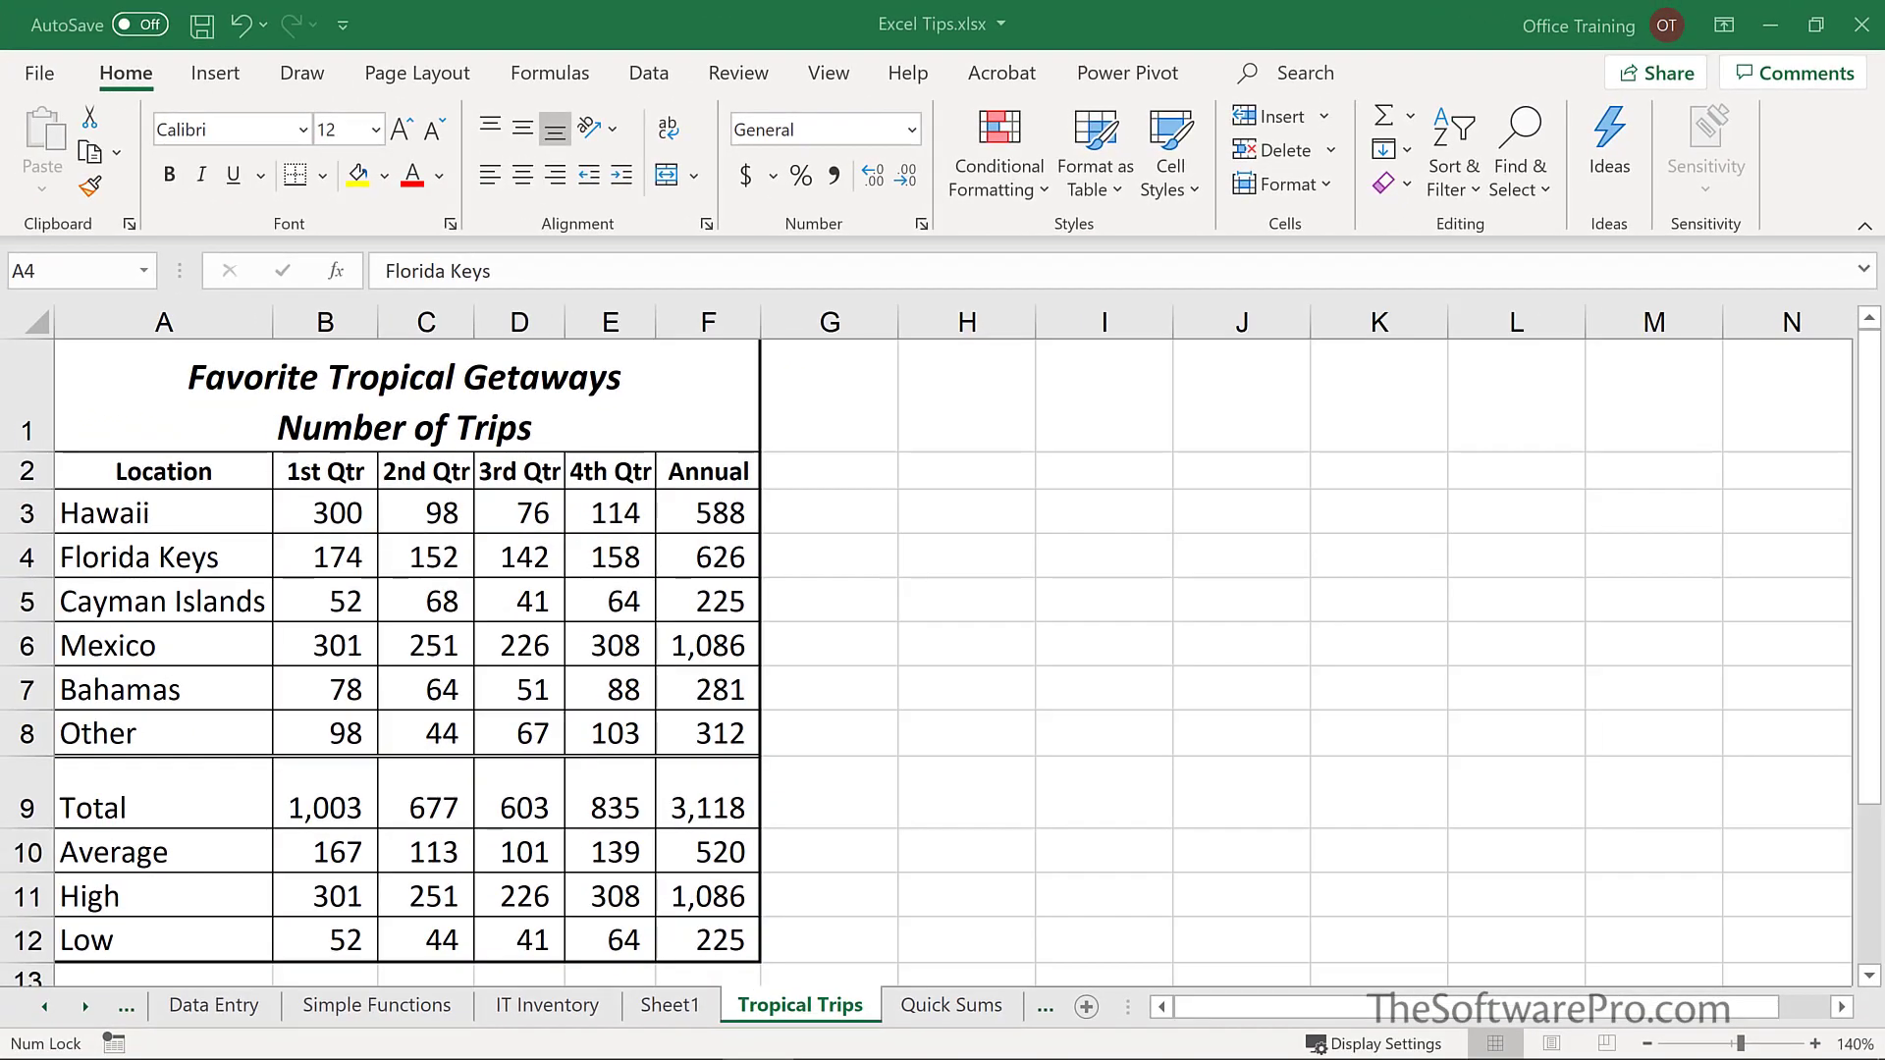
- From cell A4, use Insert Sheet Rows to add a blank row above Florida Keys
{"action": "left_click", "coordinate": [202, 561]}
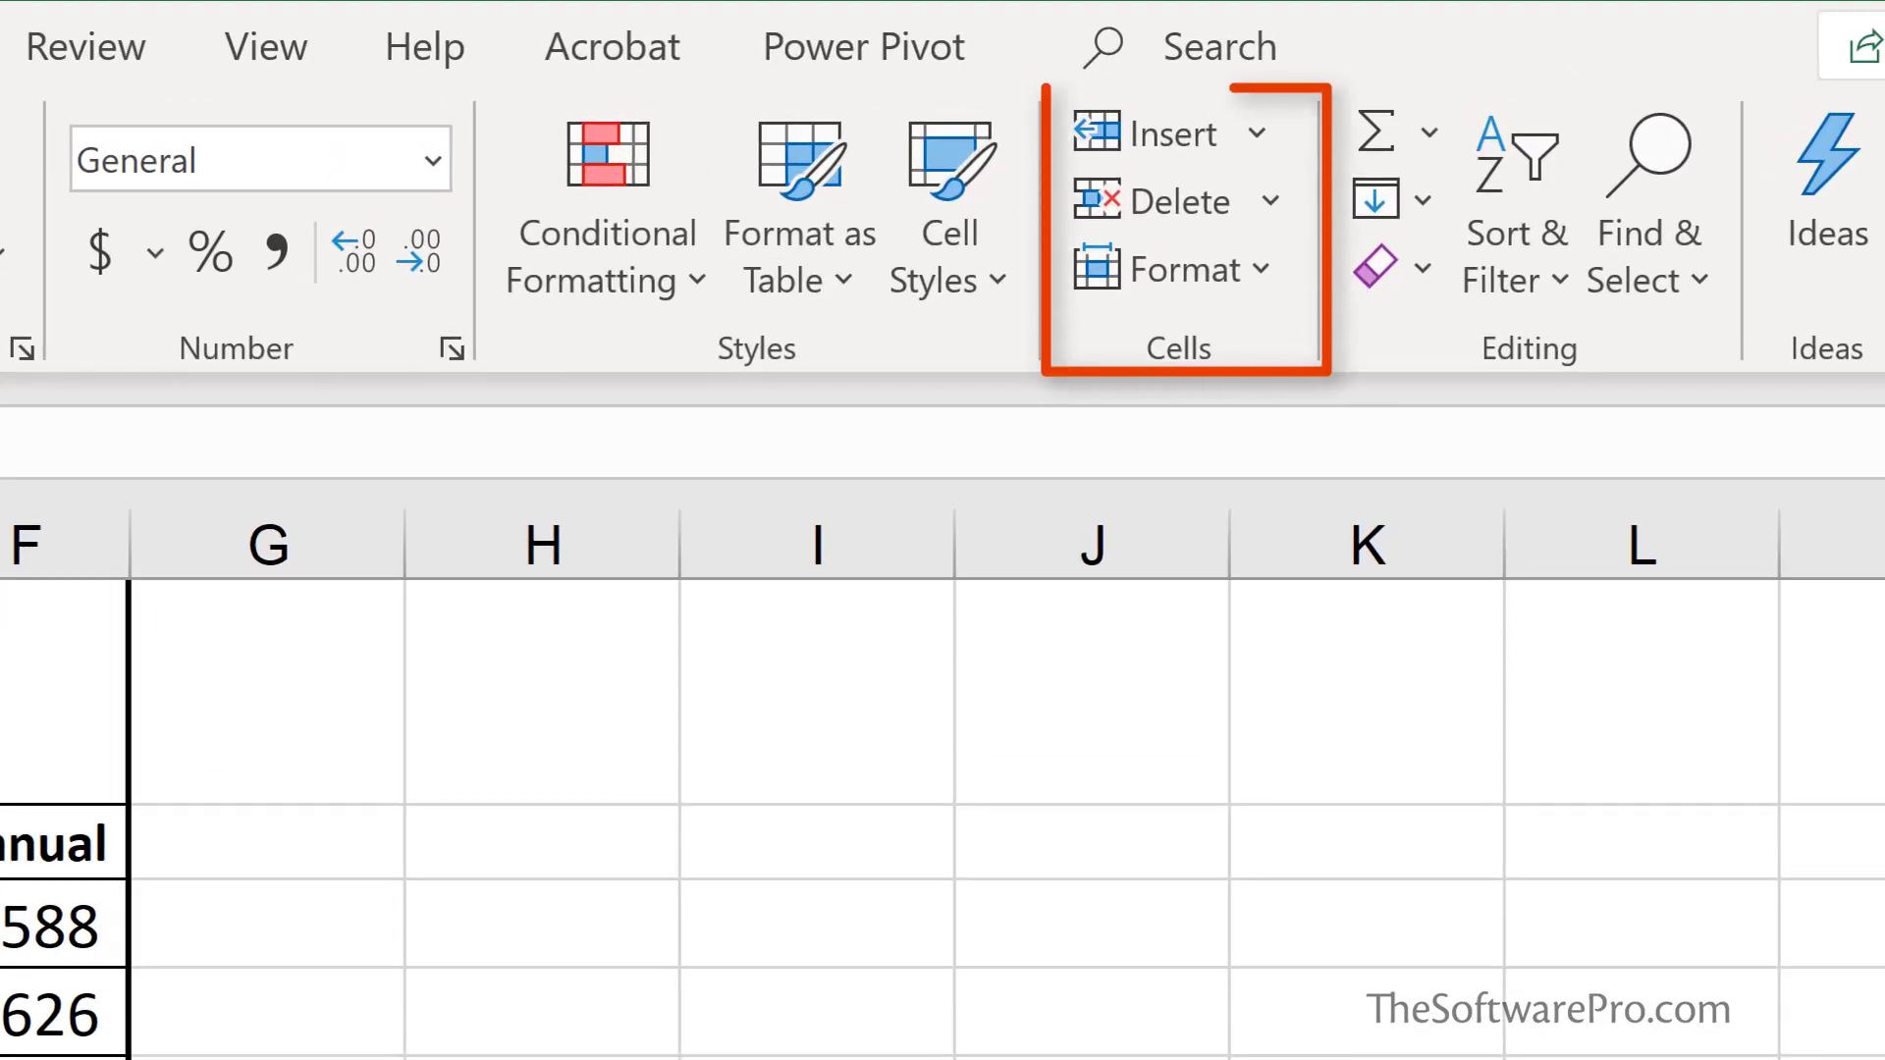
{"action": "left_click", "coordinate": [1260, 148]}
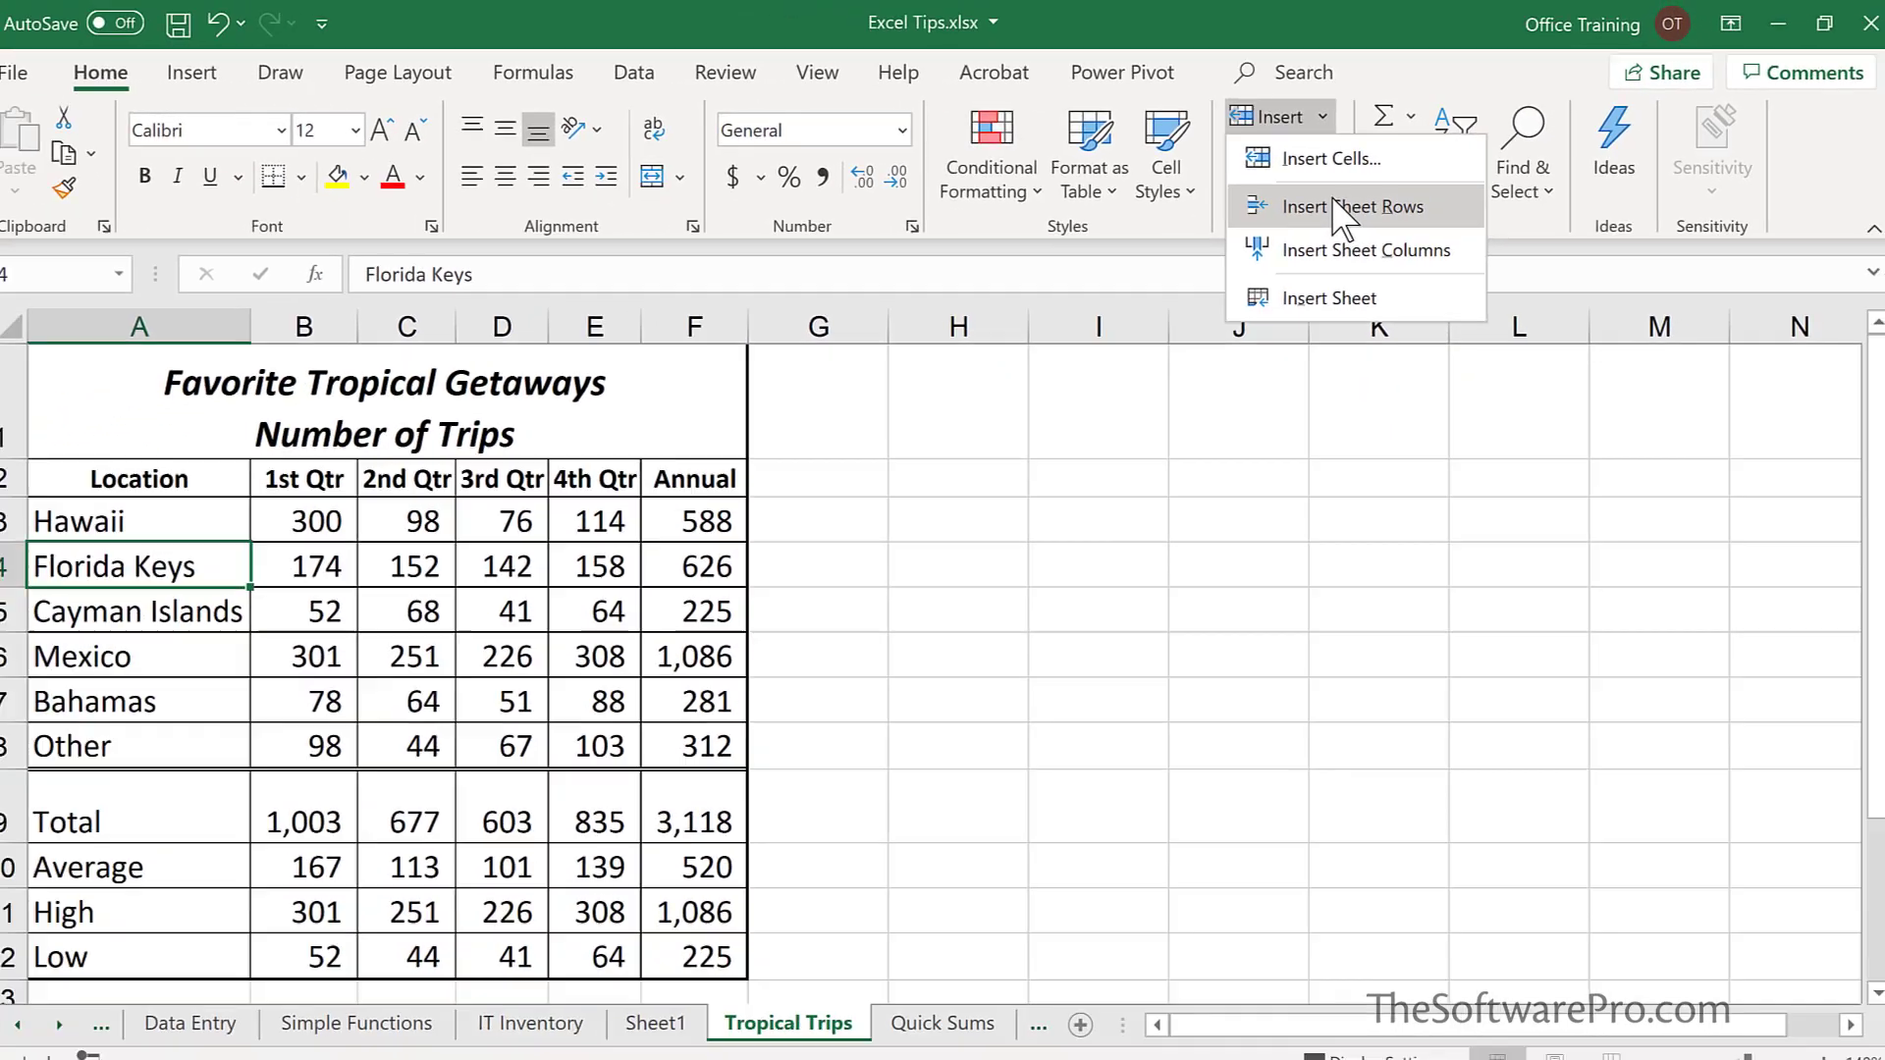
{"action": "left_click", "coordinate": [1276, 309]}
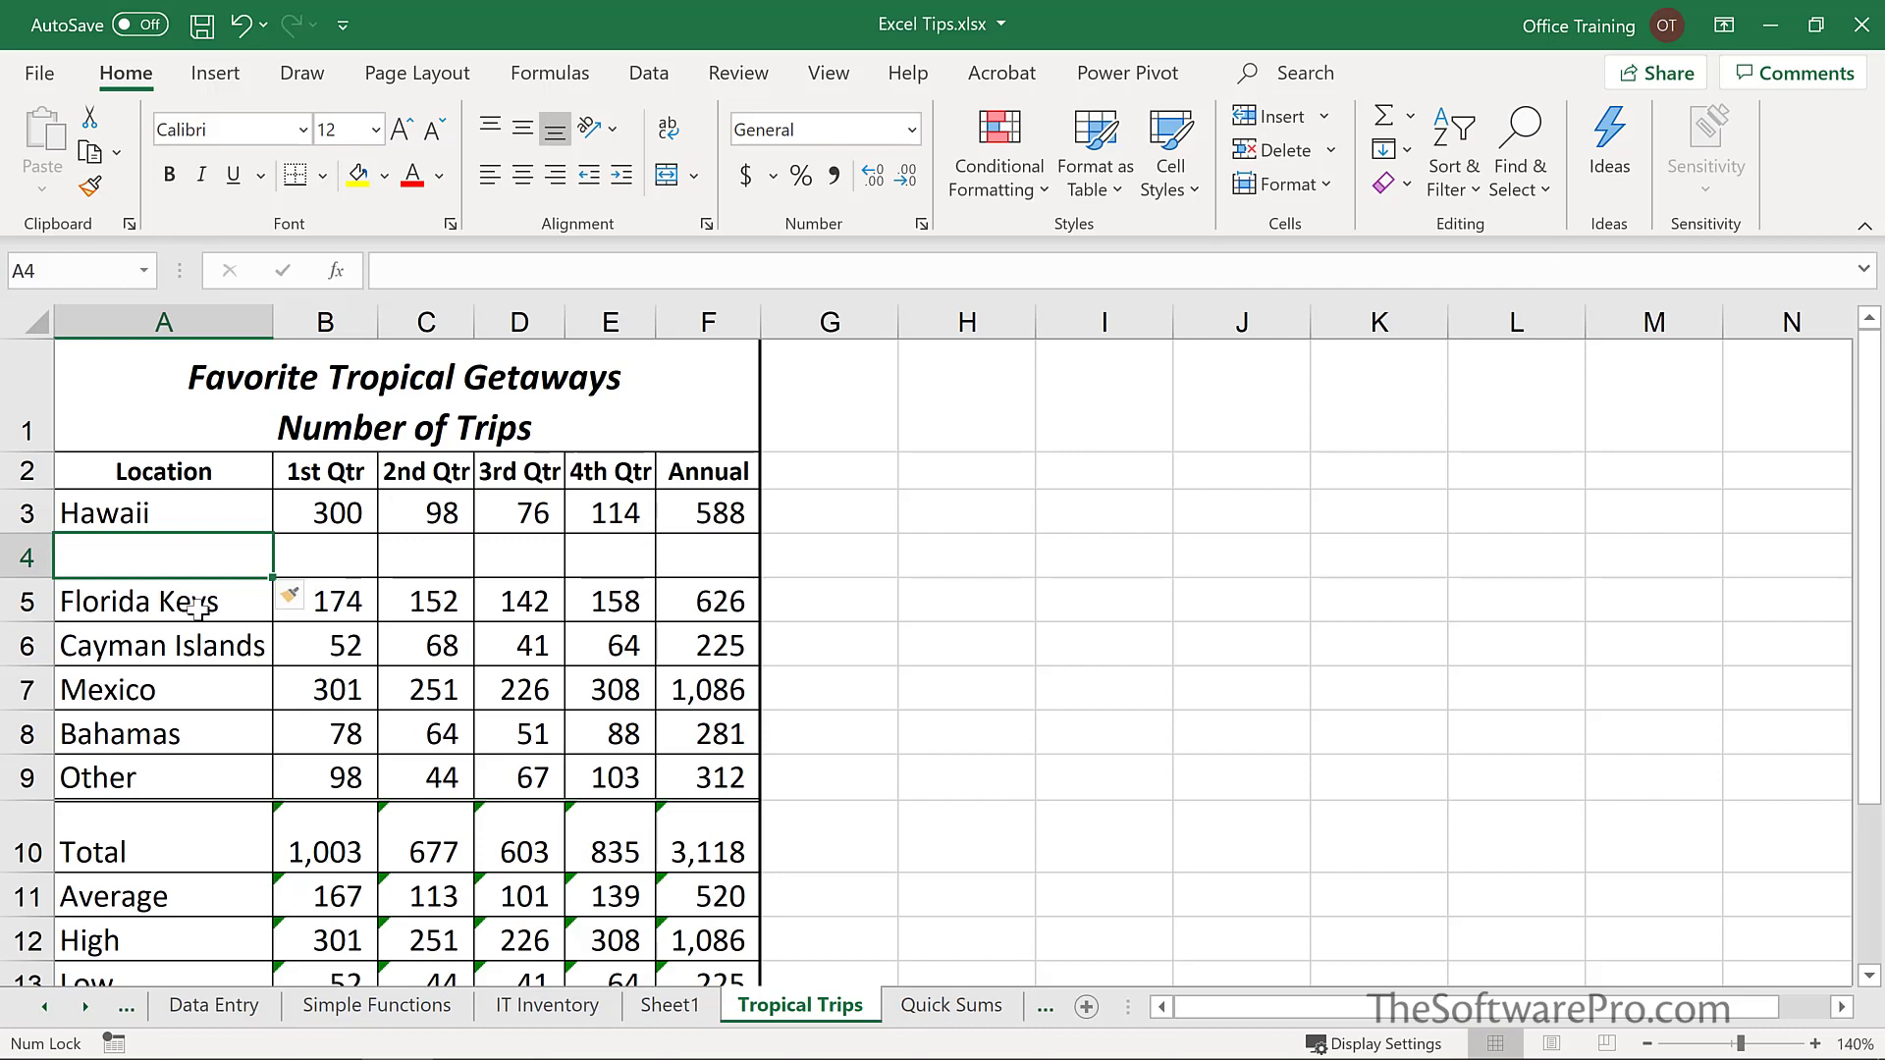
- Undo the insertion, then insert an entire row at A4 through the Insert dialog
{"action": "key", "text": "ctrl+z"}
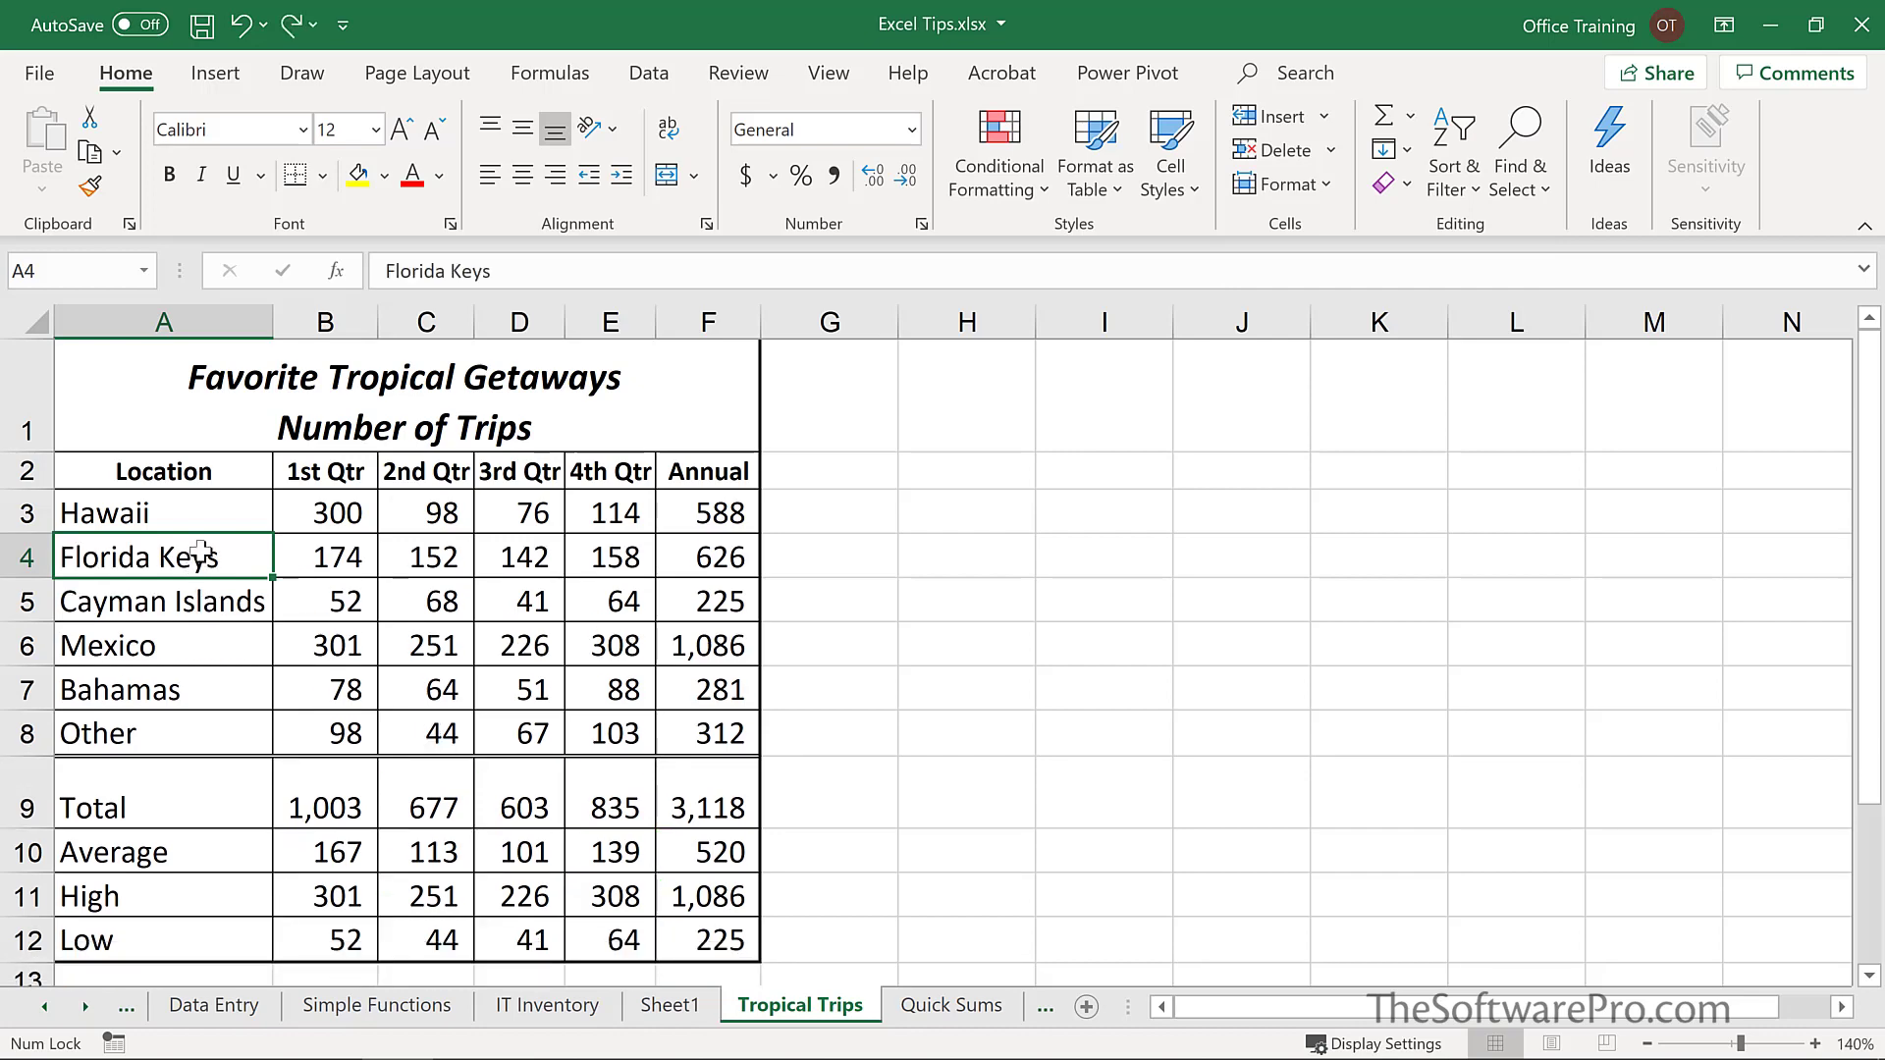
{"action": "right_click", "coordinate": [201, 552]}
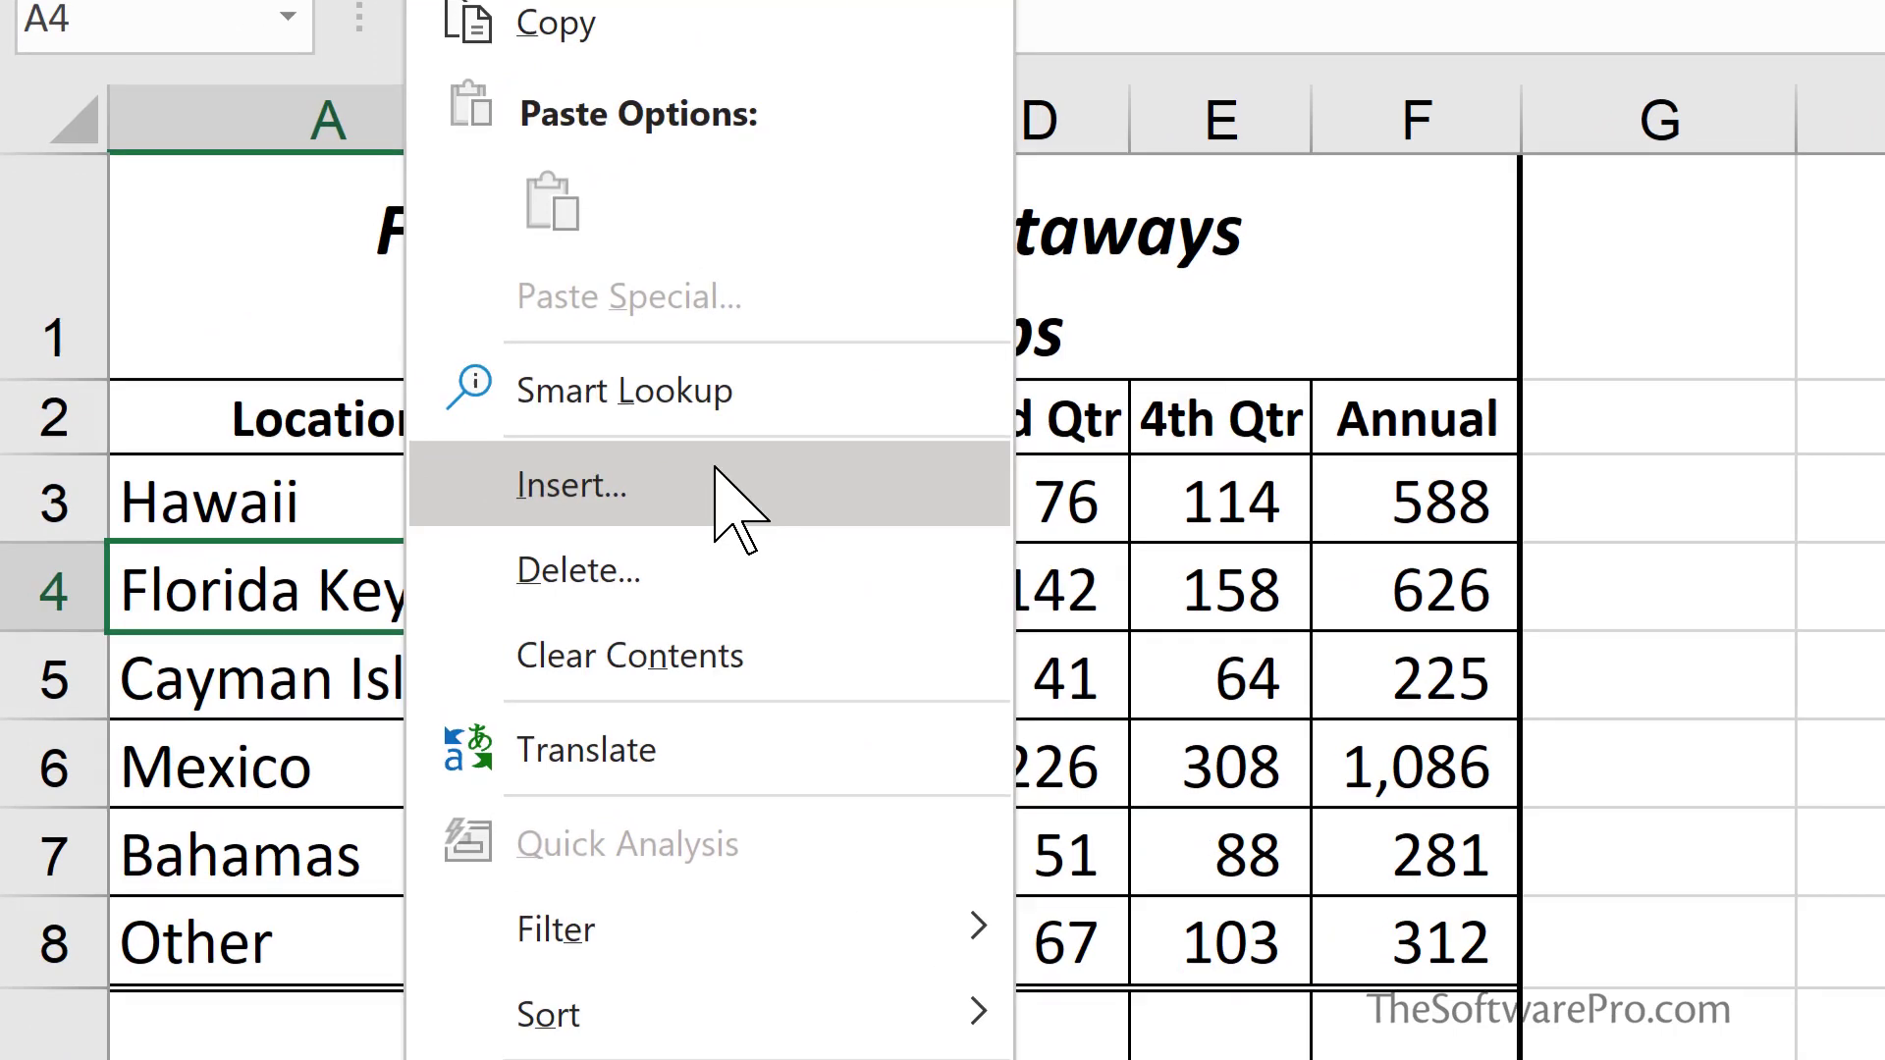
{"action": "left_click", "coordinate": [715, 469]}
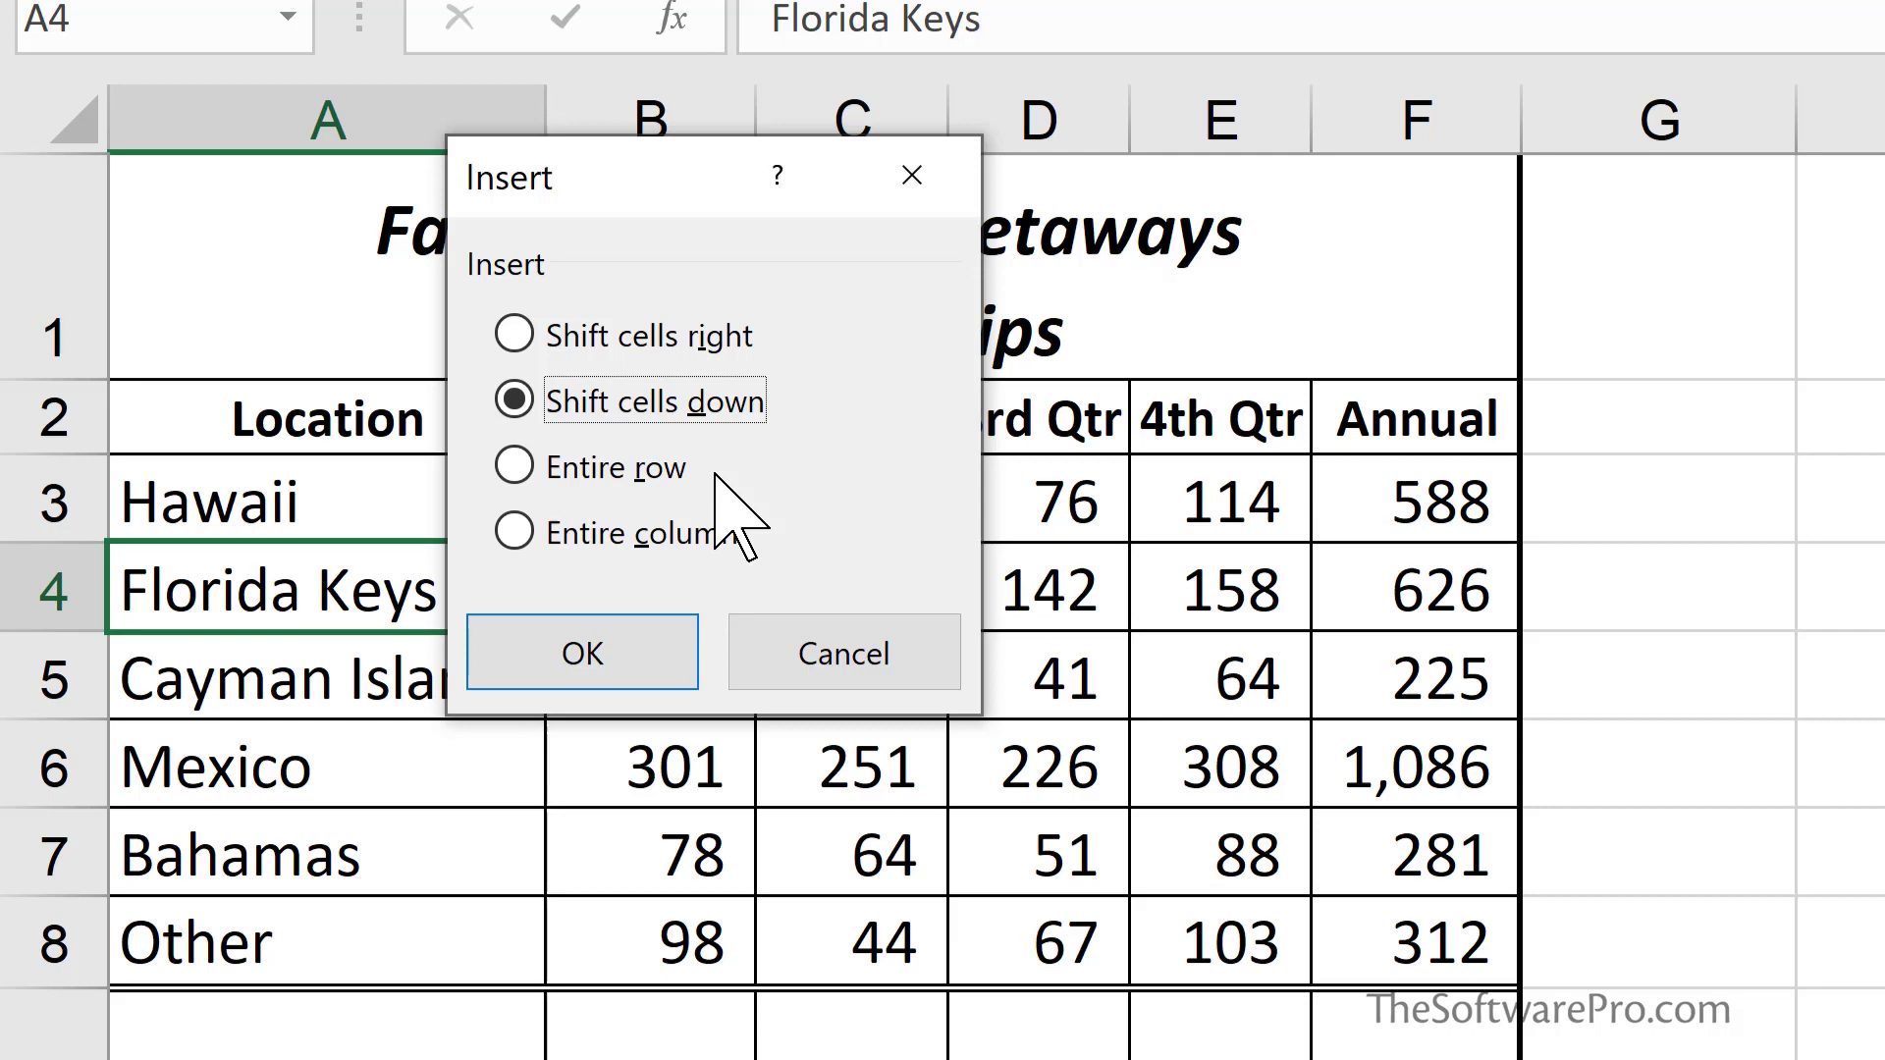
{"action": "left_click", "coordinate": [579, 471]}
{"action": "left_click", "coordinate": [616, 656]}
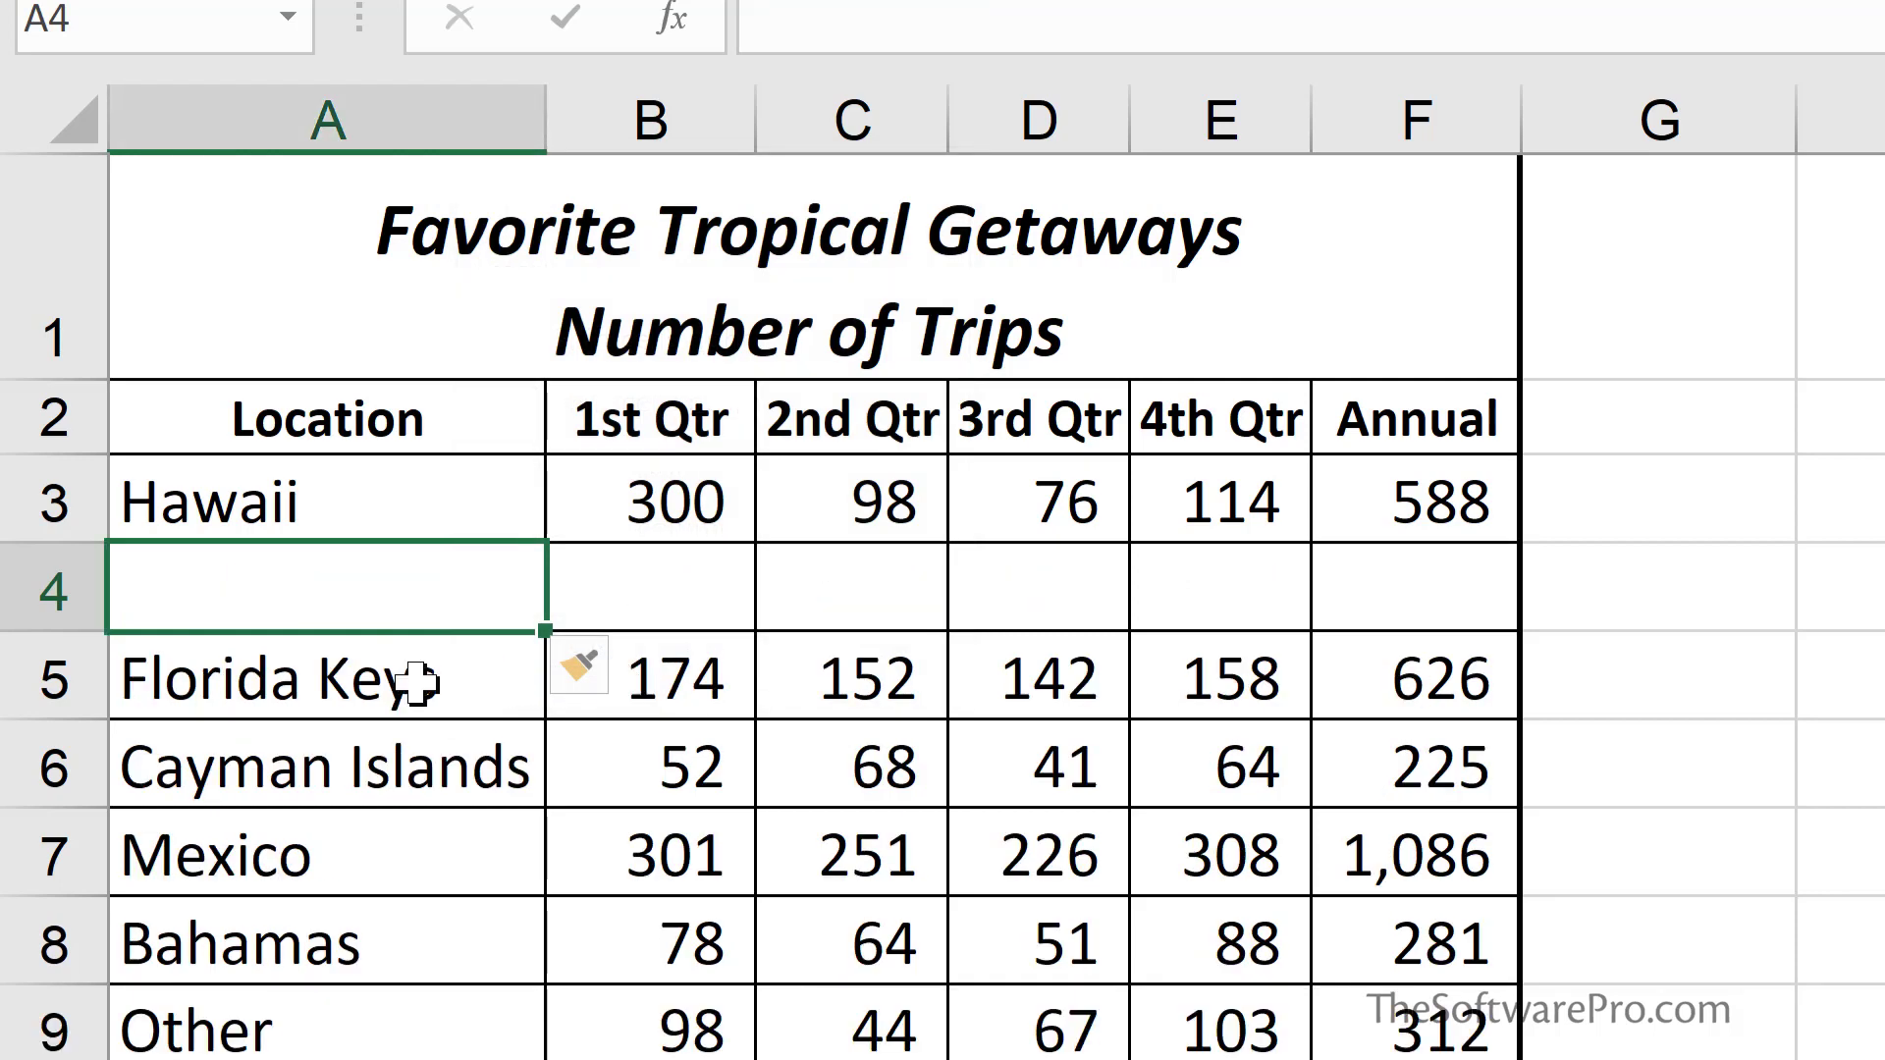
- Undo, then insert three blank rows (4–6) above Florida Keys
{"action": "key", "text": "ctrl+z"}
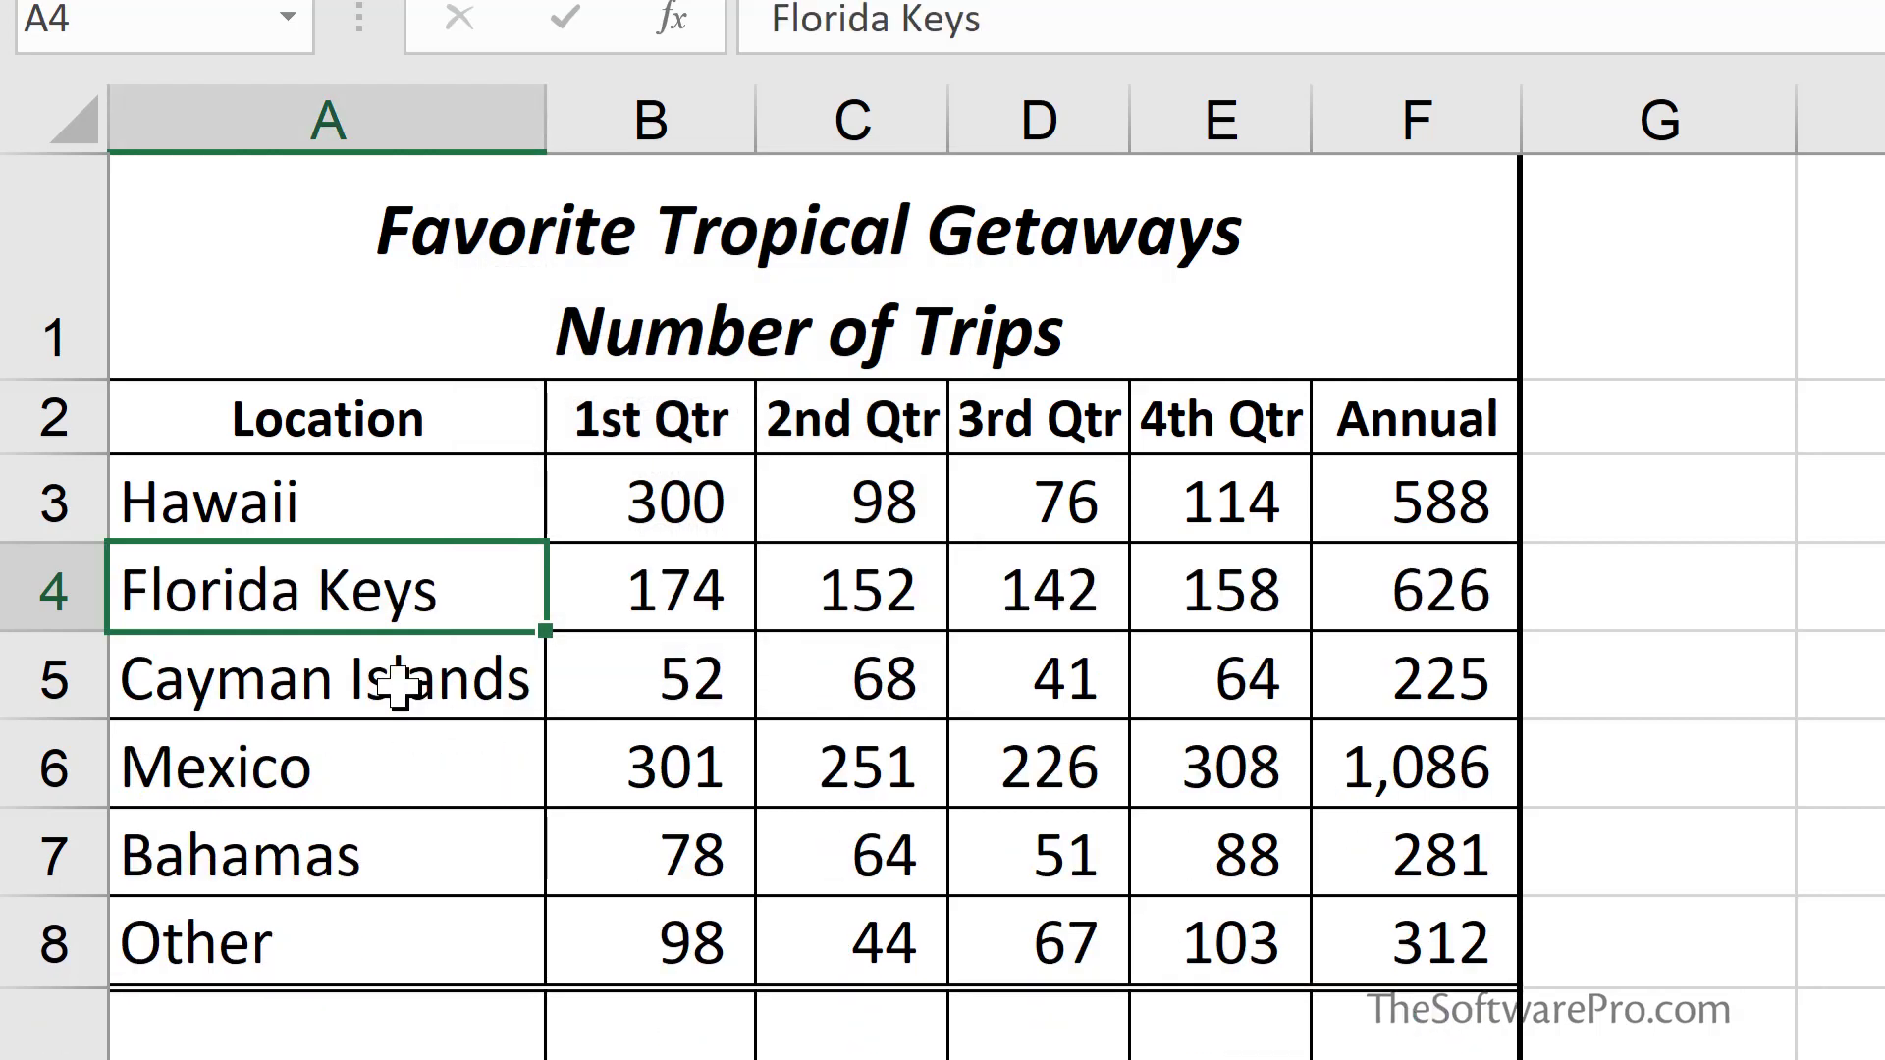
{"action": "left_click_drag", "start_coordinate": [33, 589], "coordinate": [34, 769]}
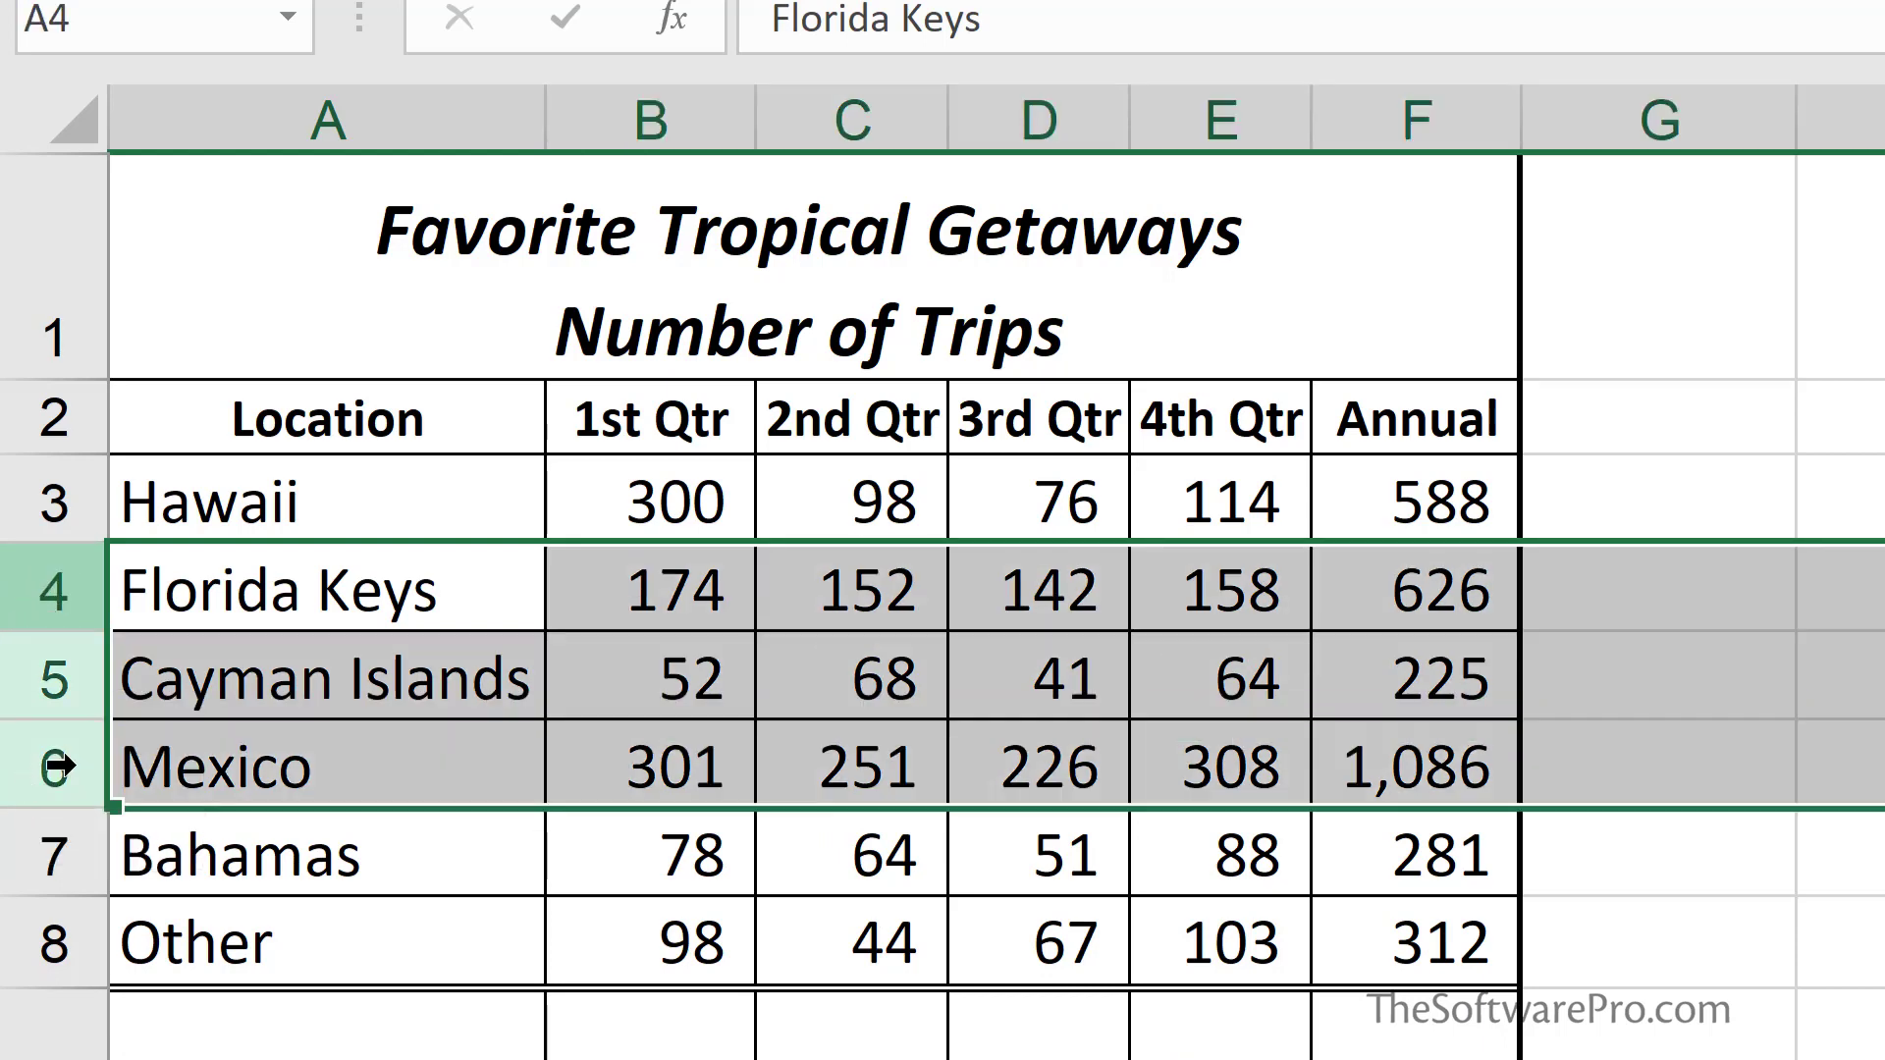
{"action": "right_click", "coordinate": [332, 694]}
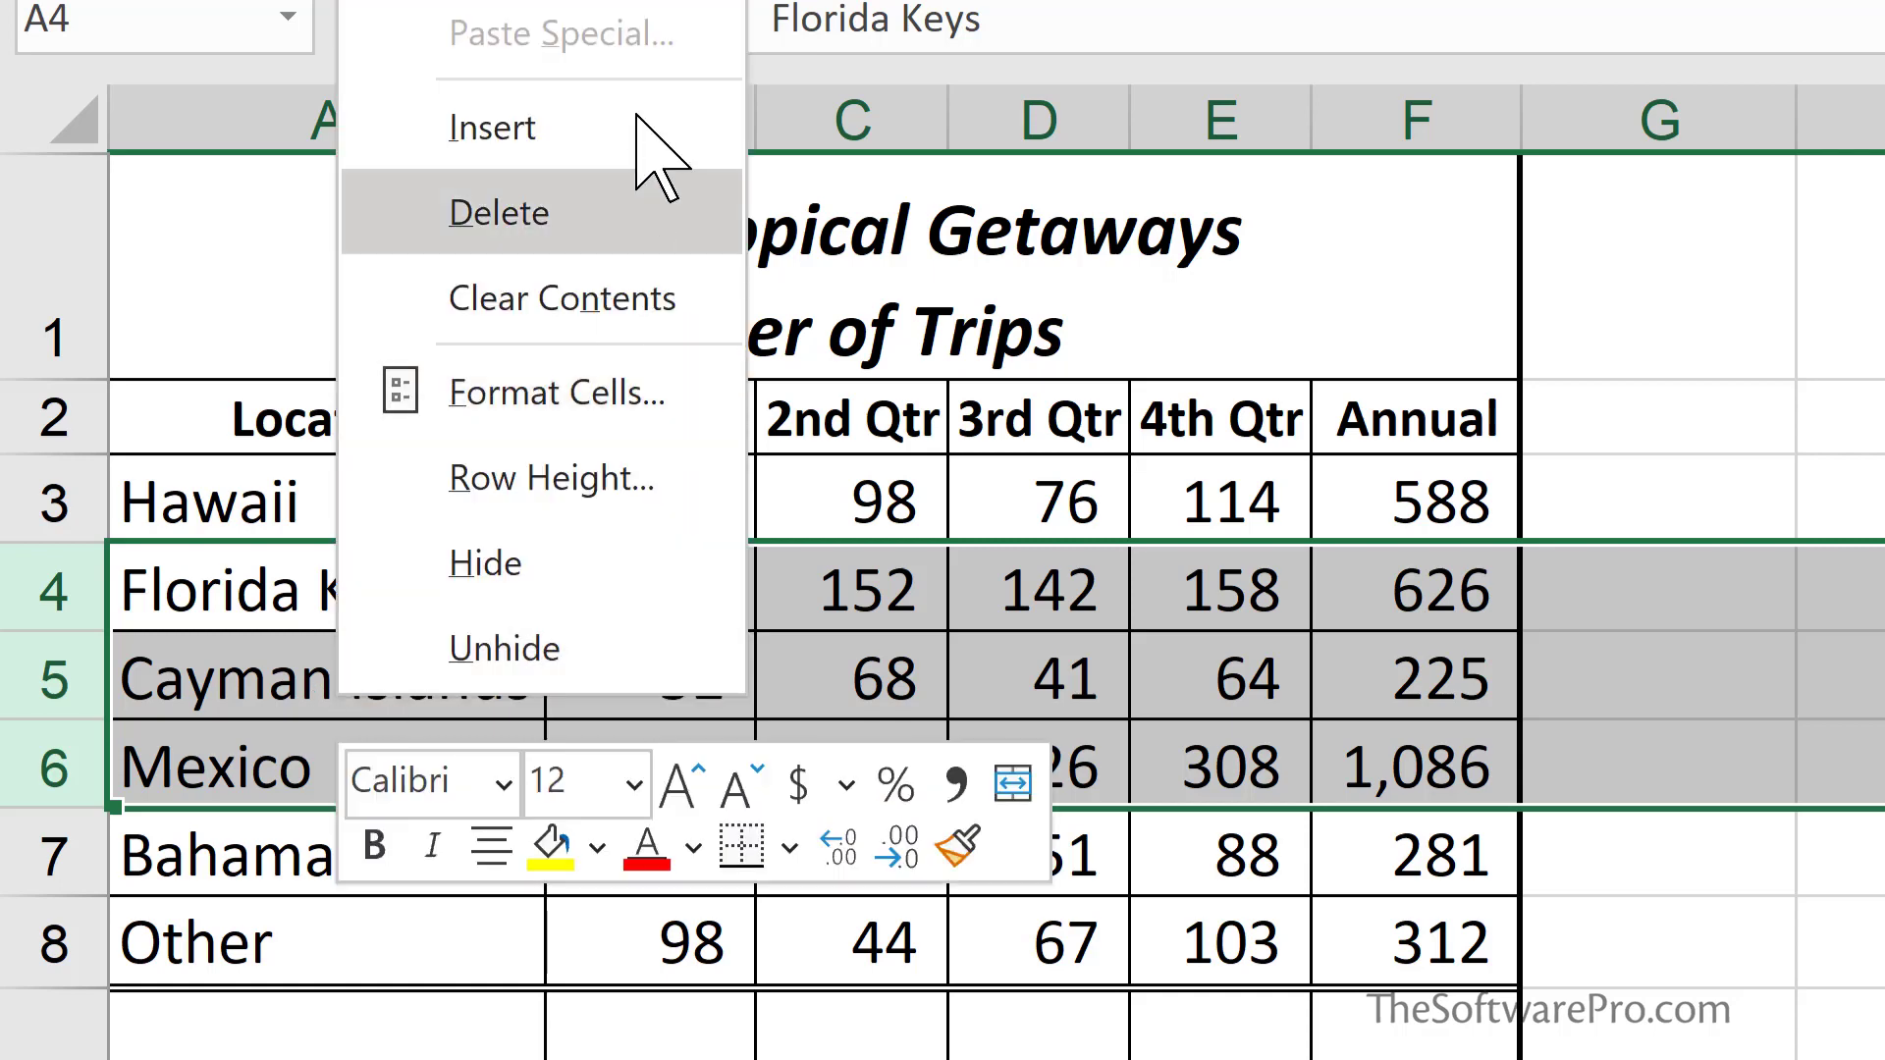
{"action": "left_click", "coordinate": [570, 112]}
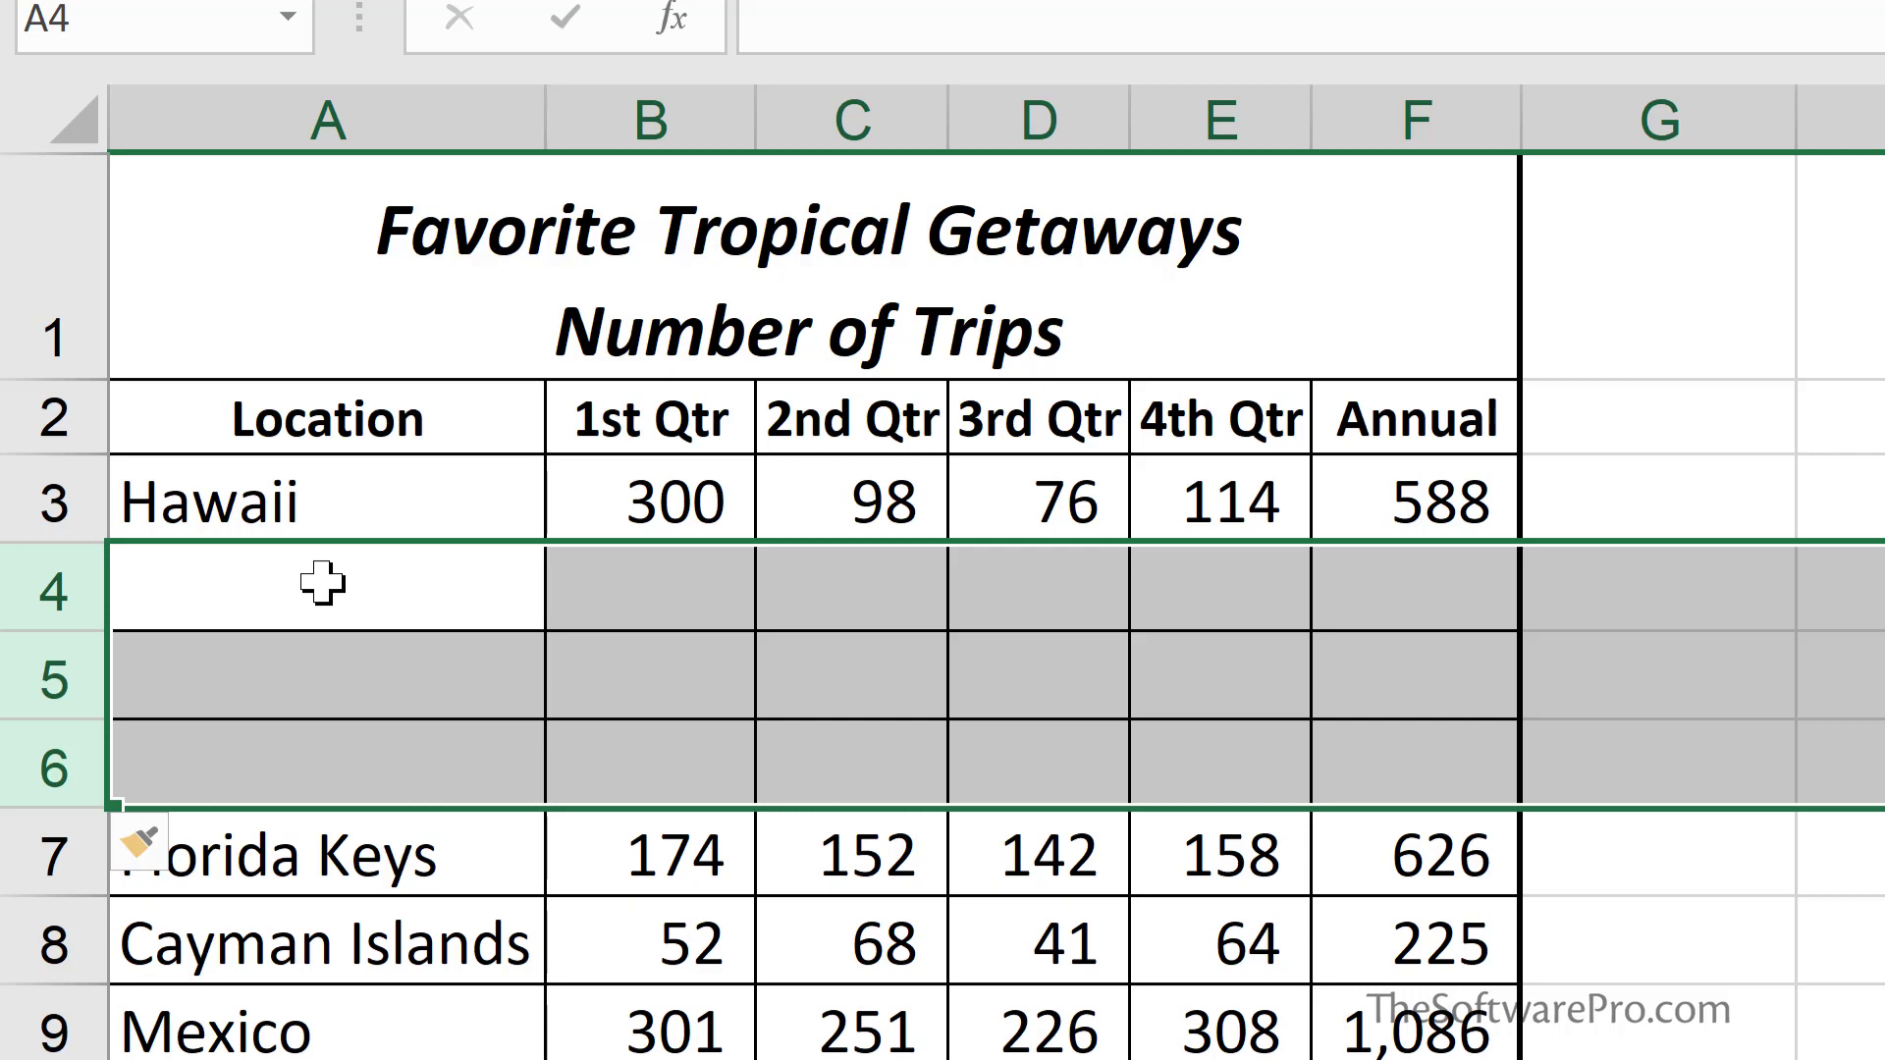
- Delete blank rows 4–6 so Florida Keys follows Hawaii again
{"action": "right_click", "coordinate": [321, 582]}
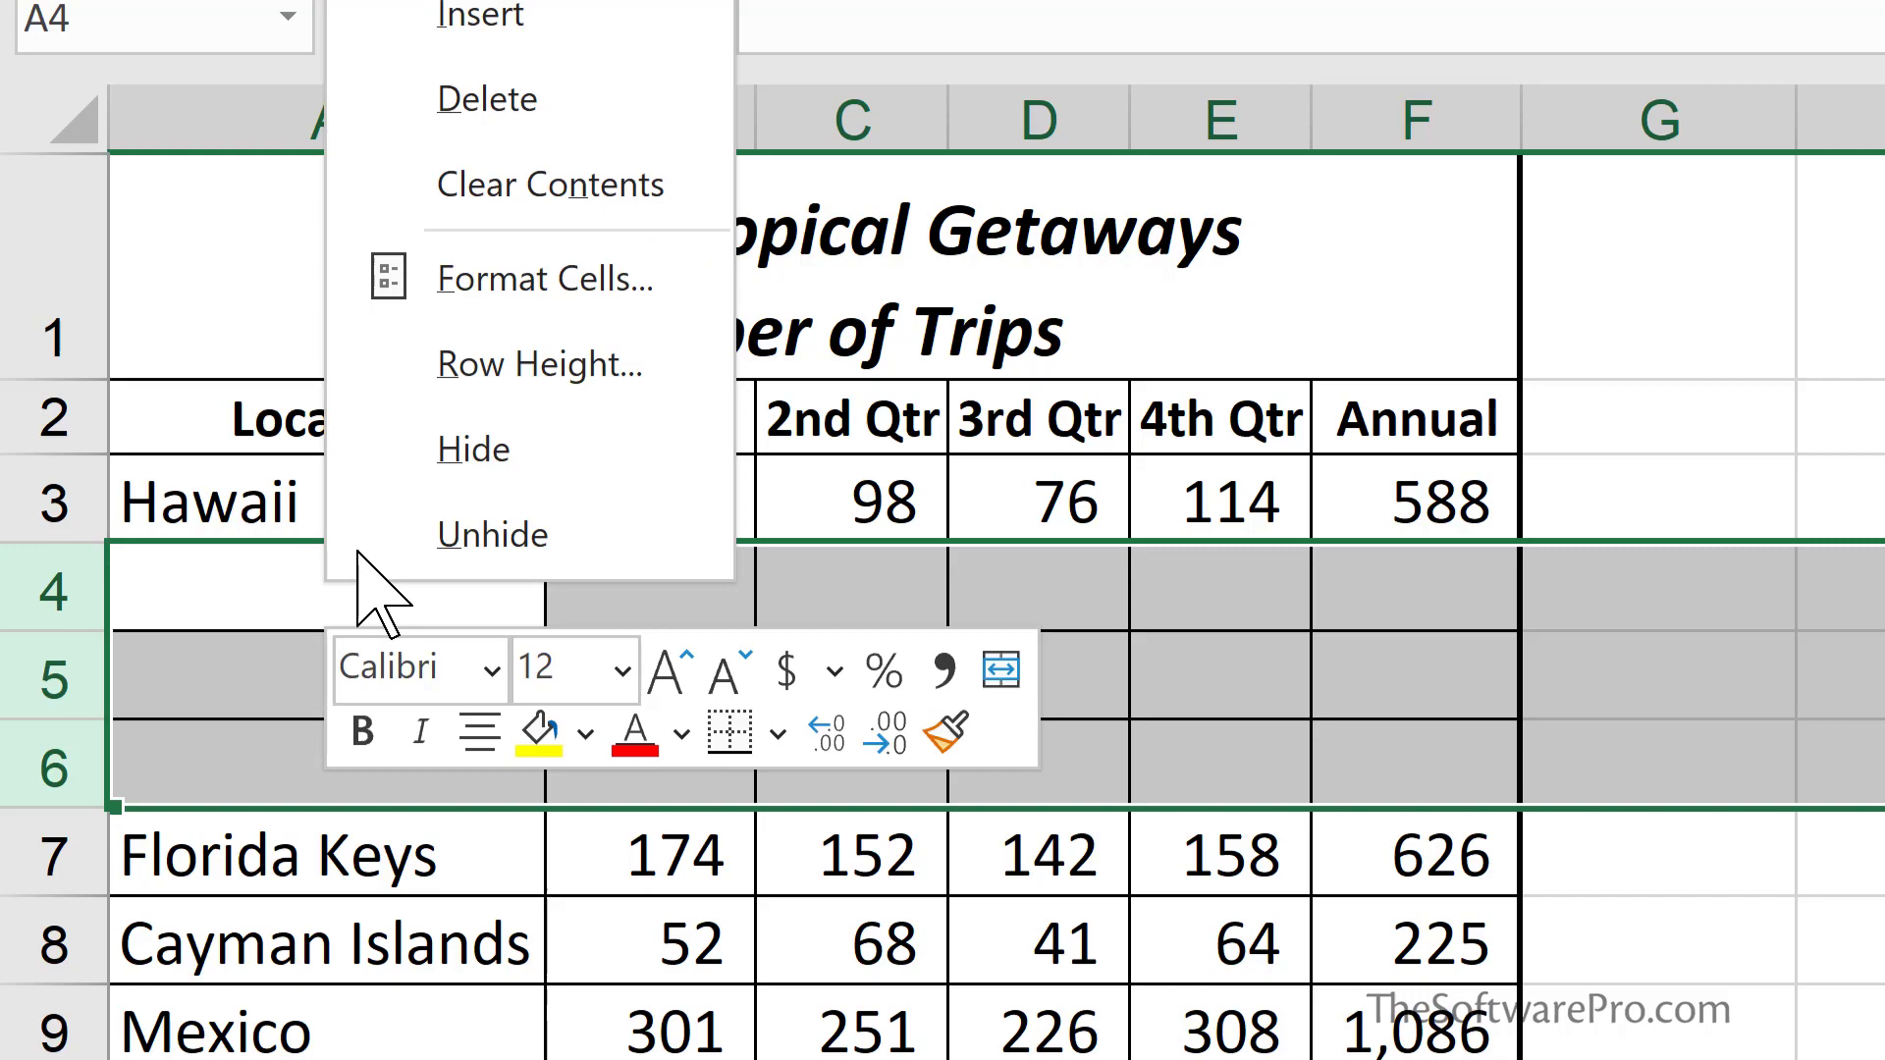
{"action": "left_click", "coordinate": [557, 101]}
{"action": "left_click", "coordinate": [285, 502]}
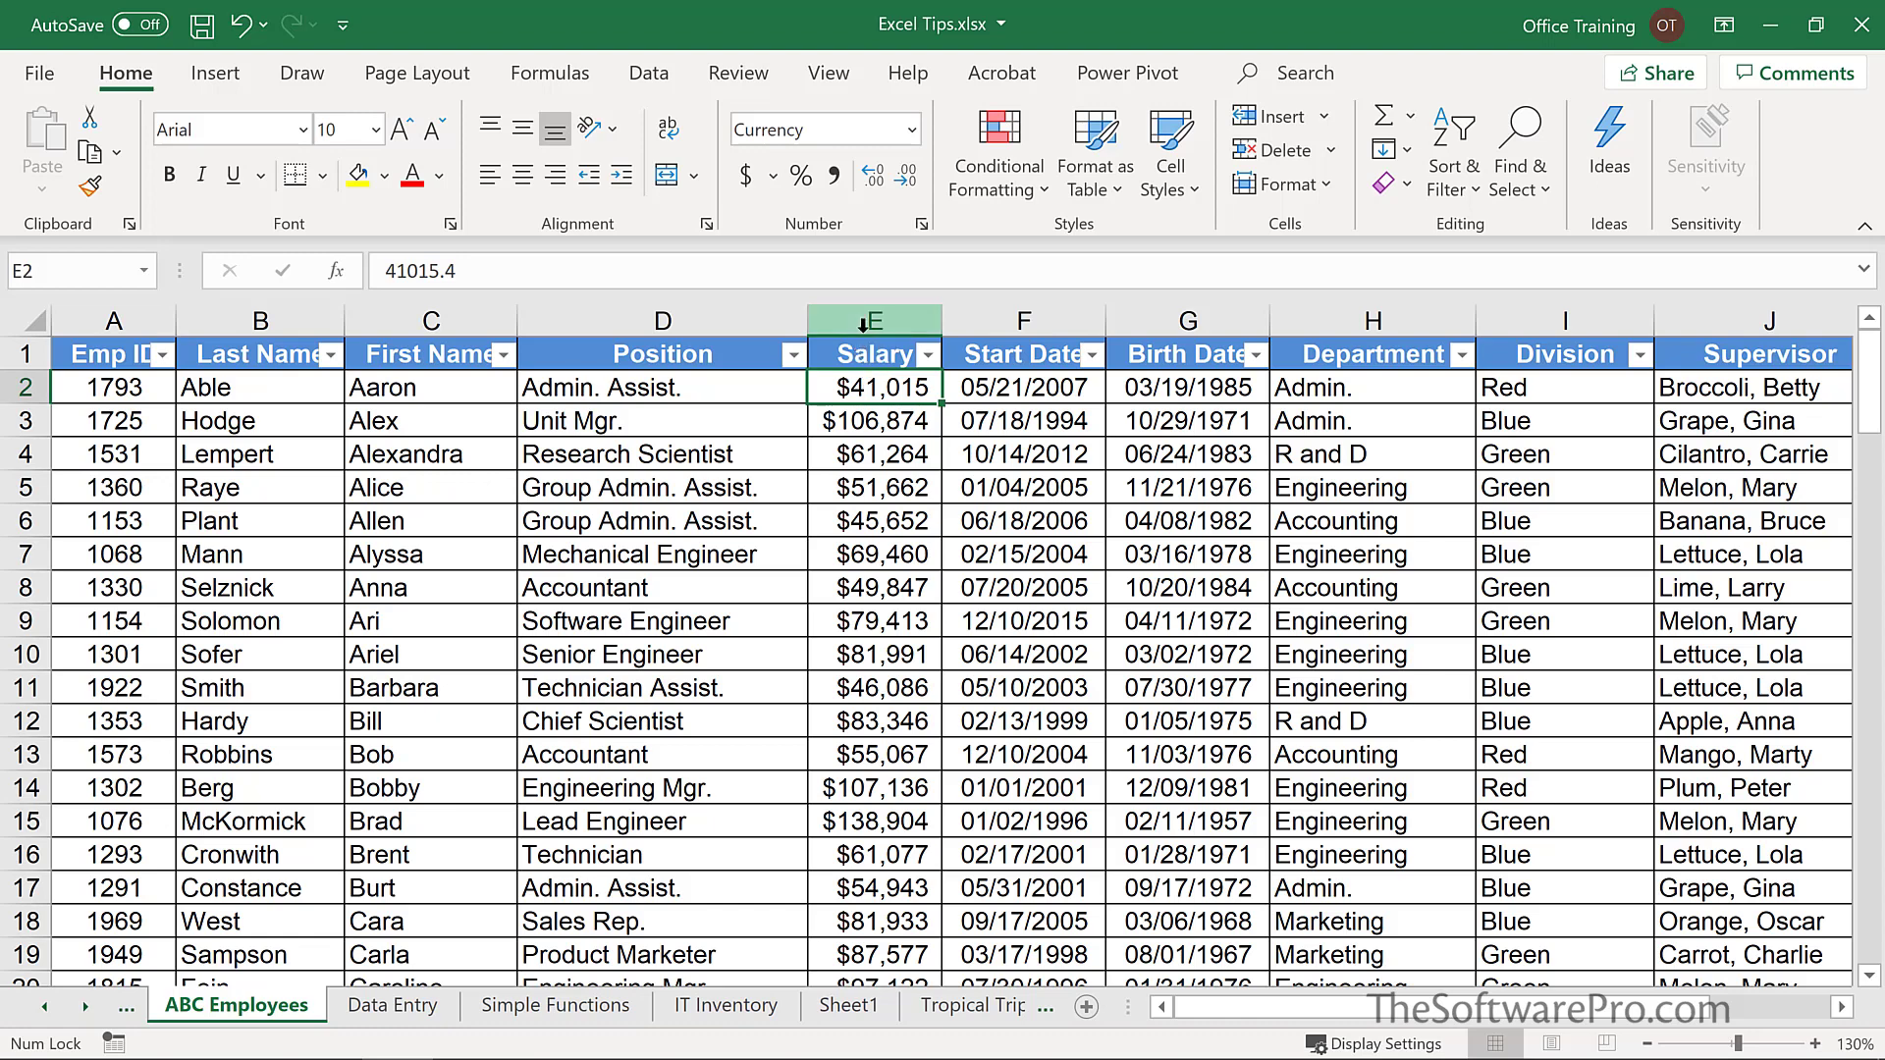
- Hide columns E:G (Salary, Start Date, Birth Date), then deselect them
{"action": "left_click_drag", "start_coordinate": [864, 312], "coordinate": [1190, 355]}
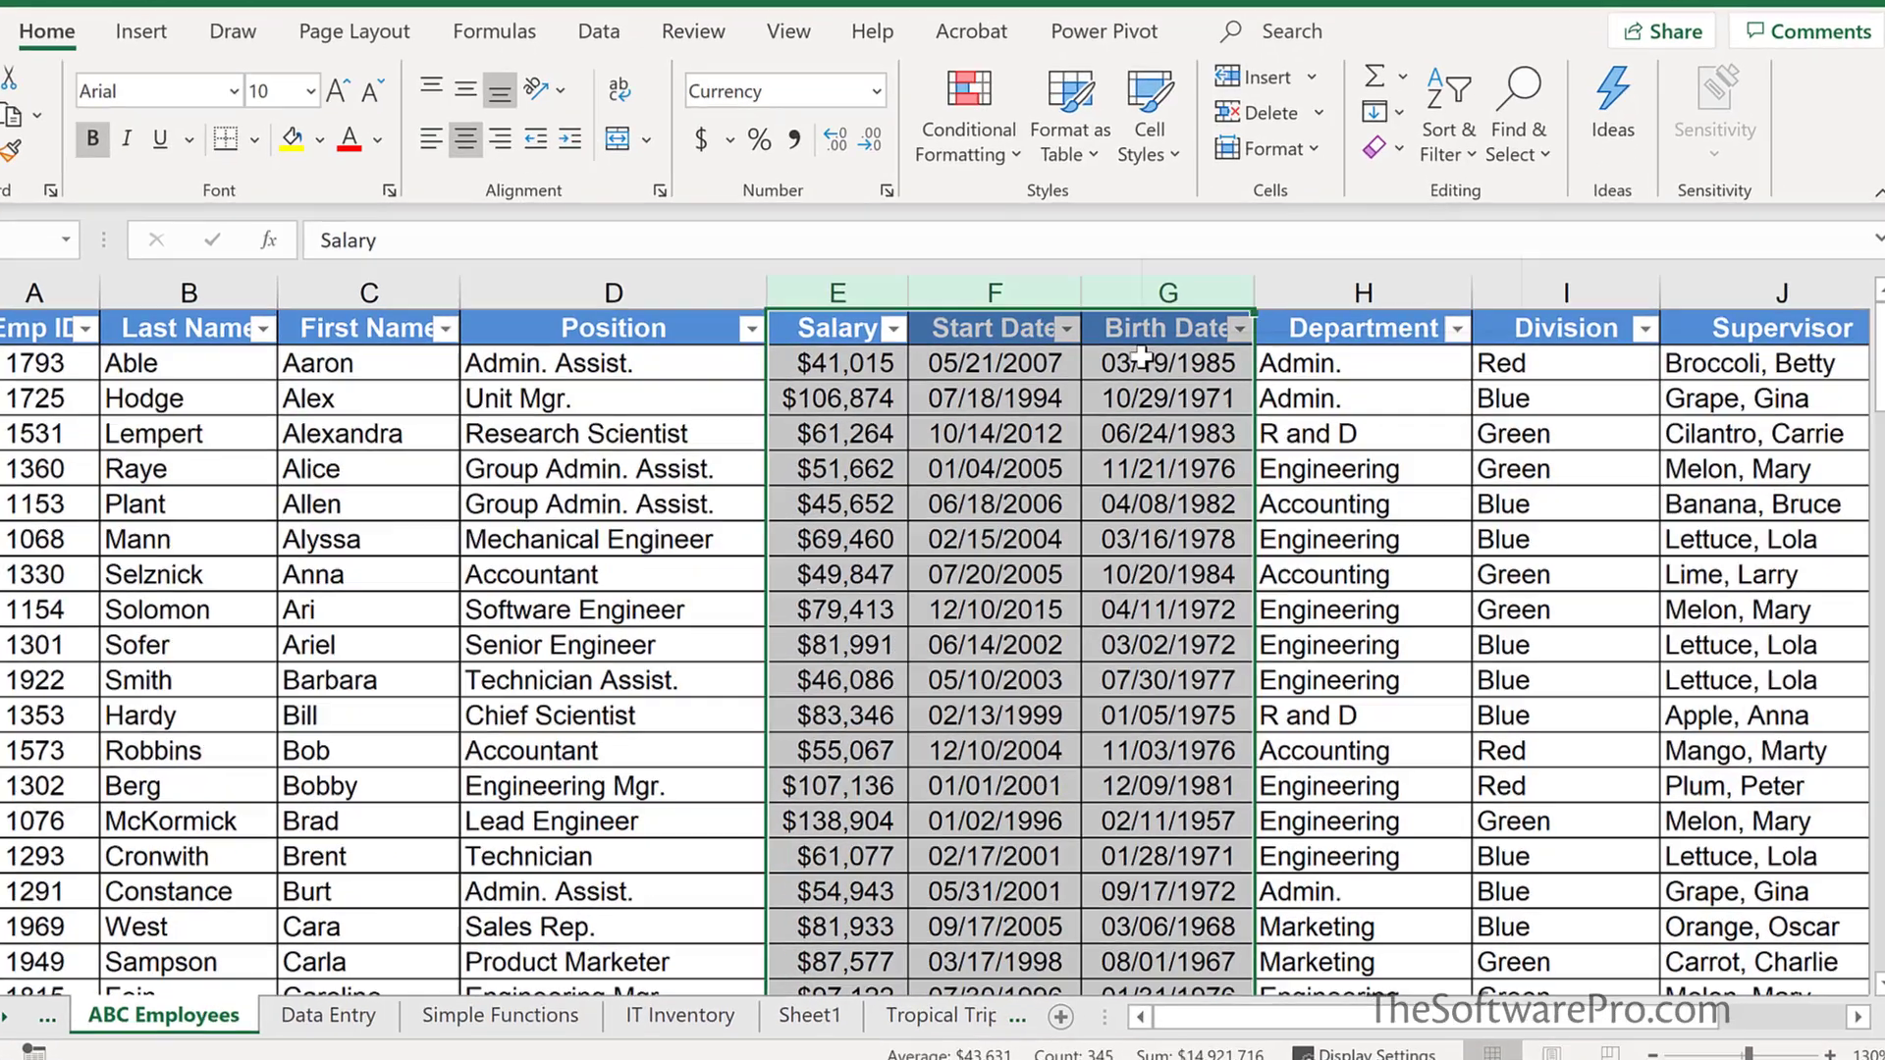
{"action": "right_click", "coordinate": [1163, 379]}
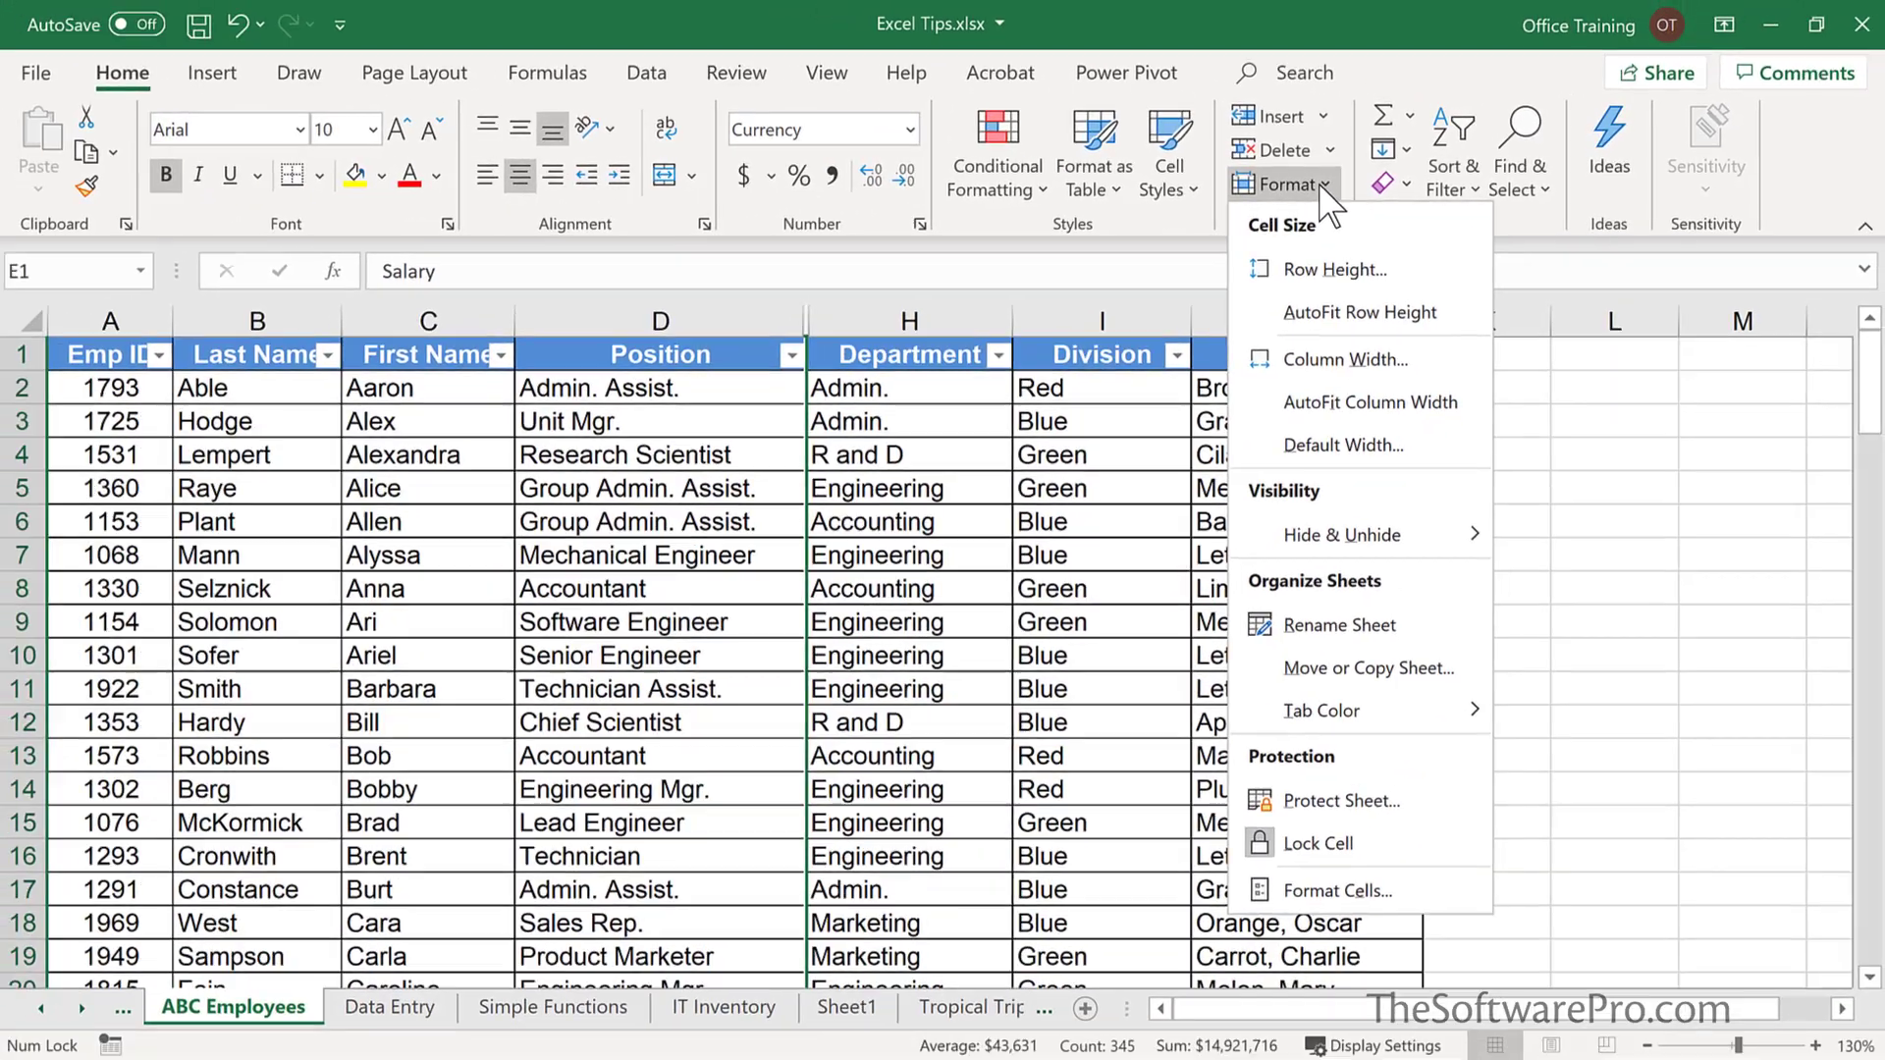
{"action": "left_click", "coordinate": [867, 388]}
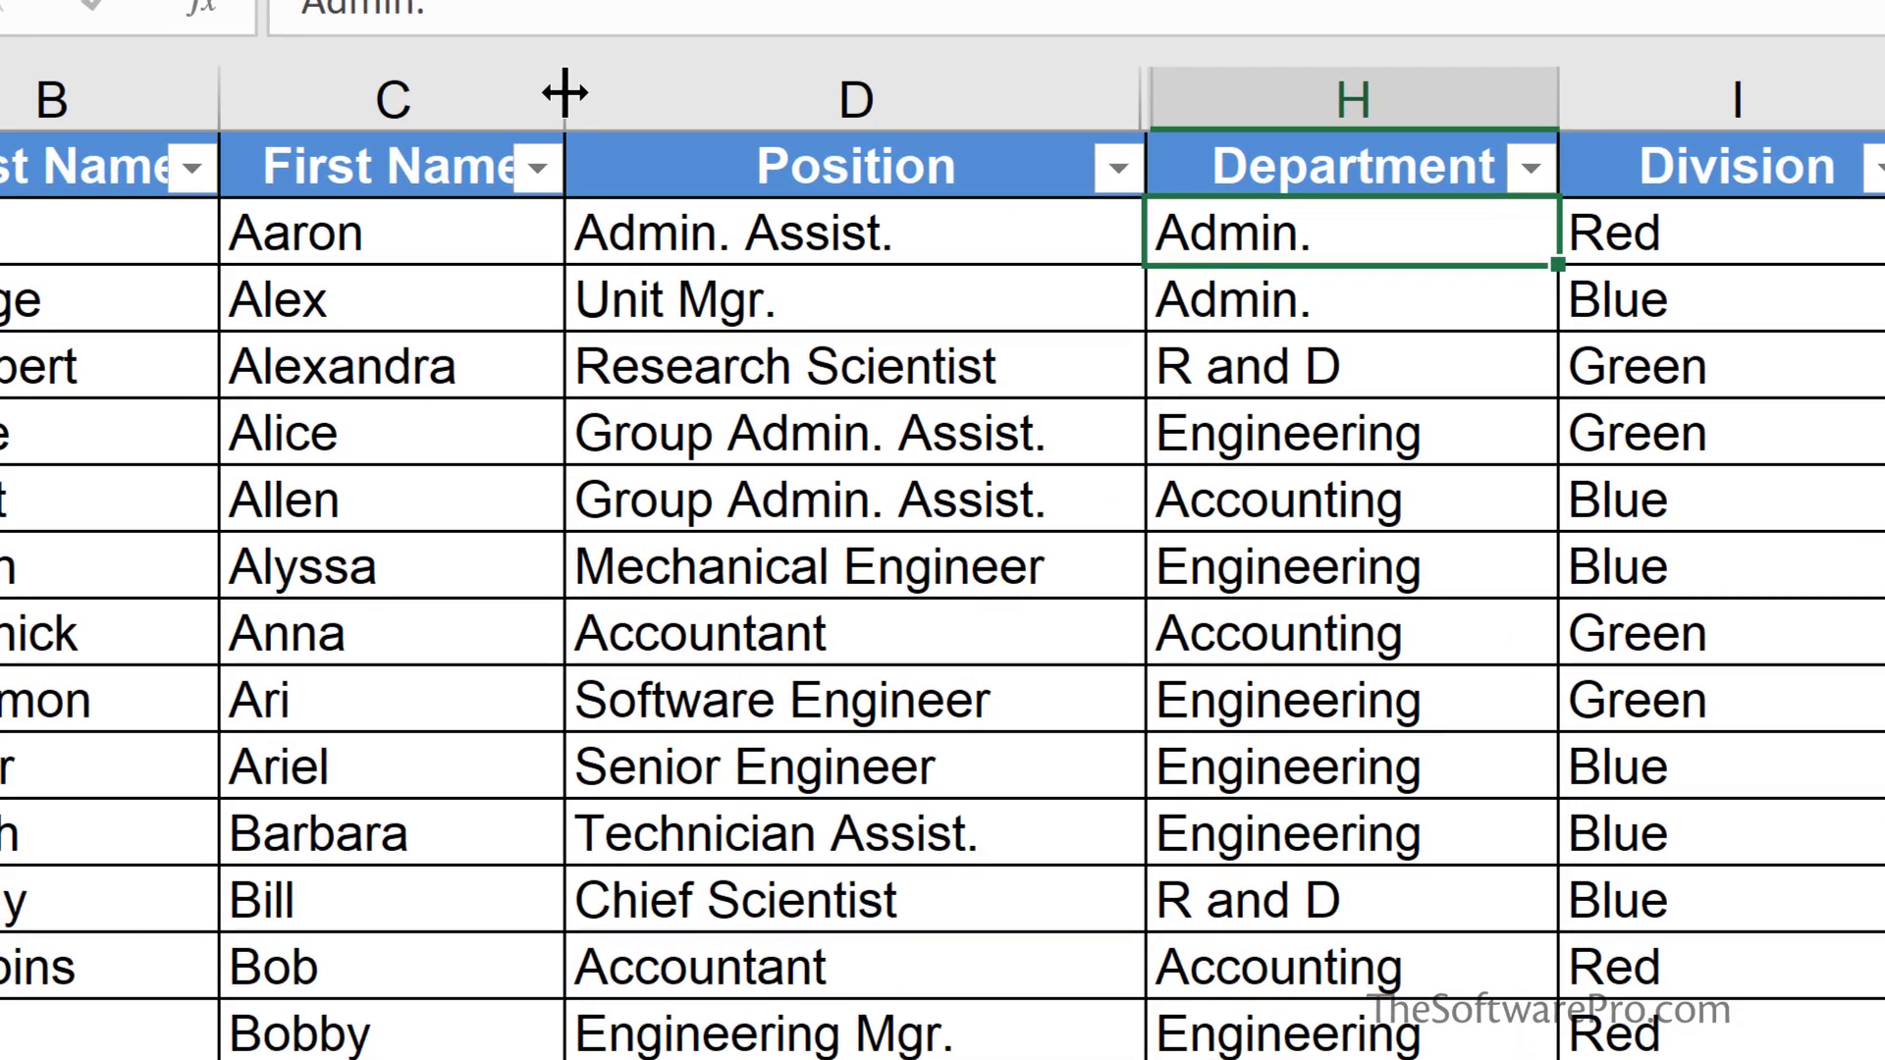
- Collapse the First Name column to zero width so it is hidden
{"action": "left_click_drag", "start_coordinate": [565, 93], "coordinate": [178, 68]}
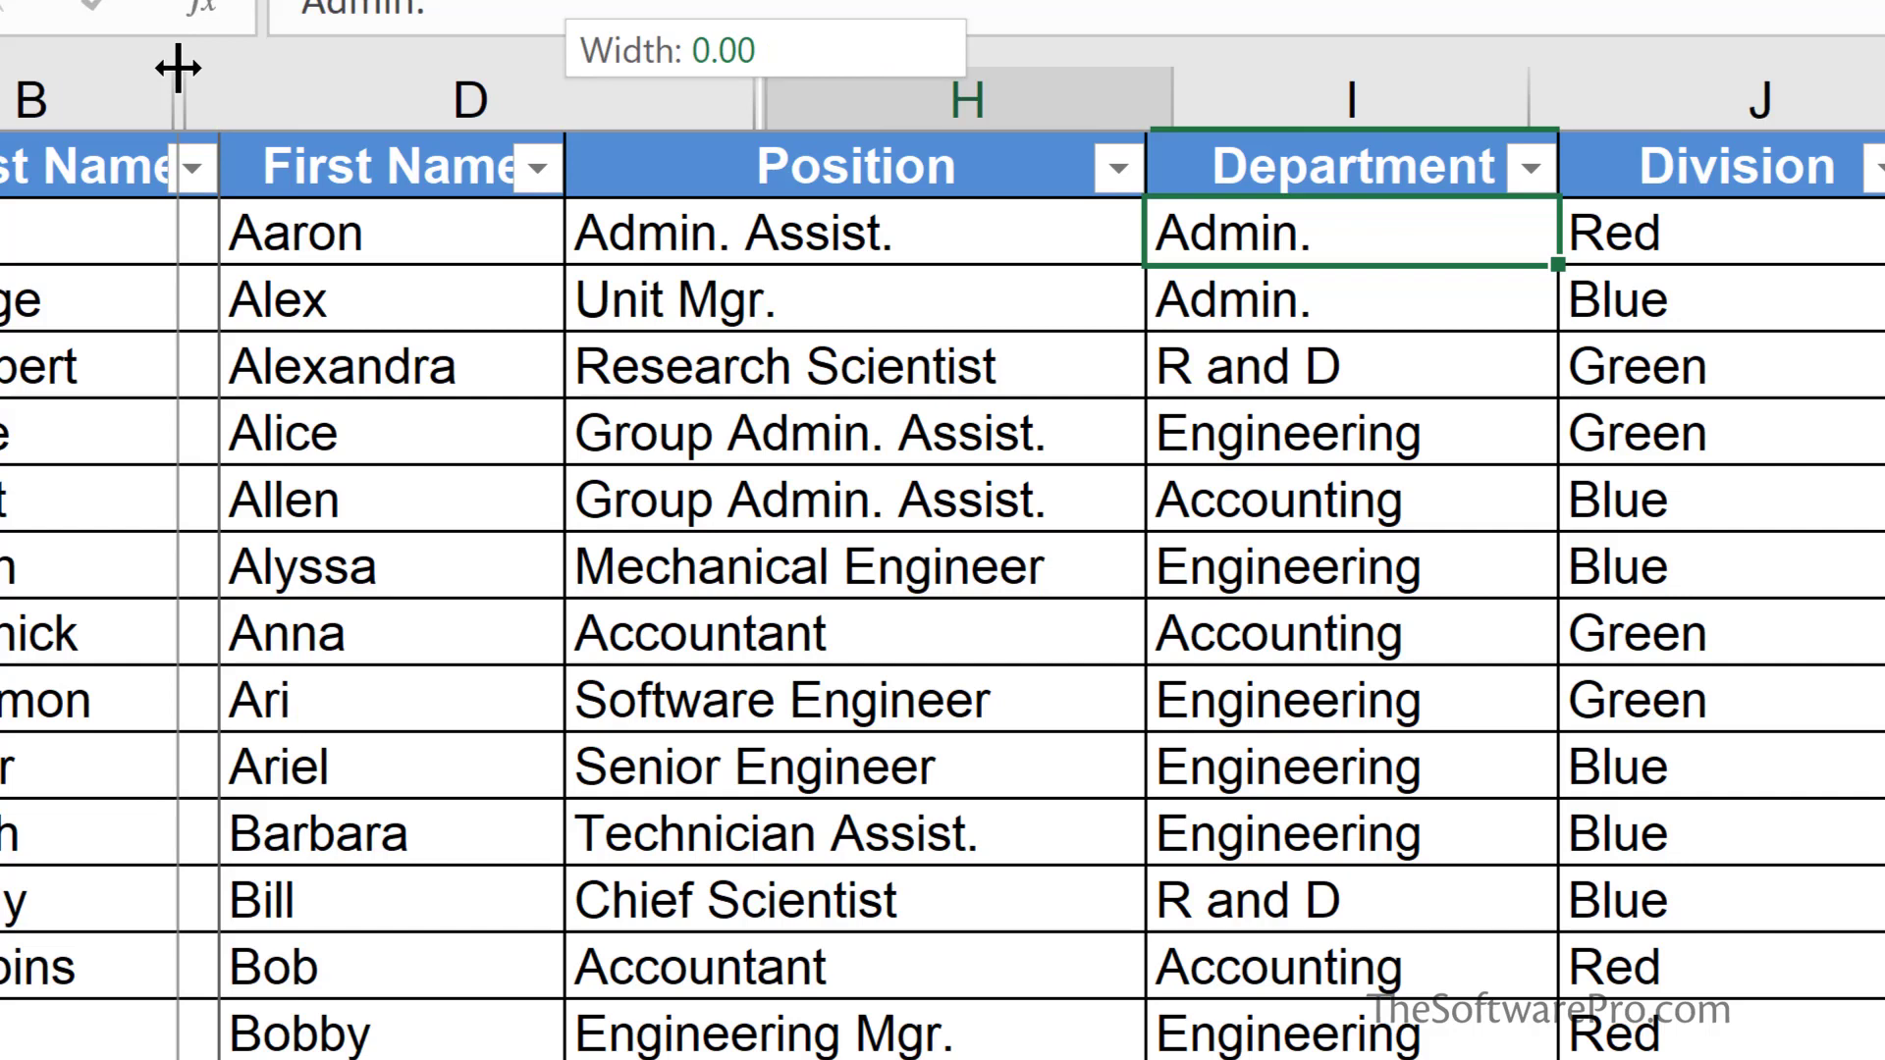
{"action": "left_click_drag", "start_coordinate": [178, 68], "coordinate": [192, 67]}
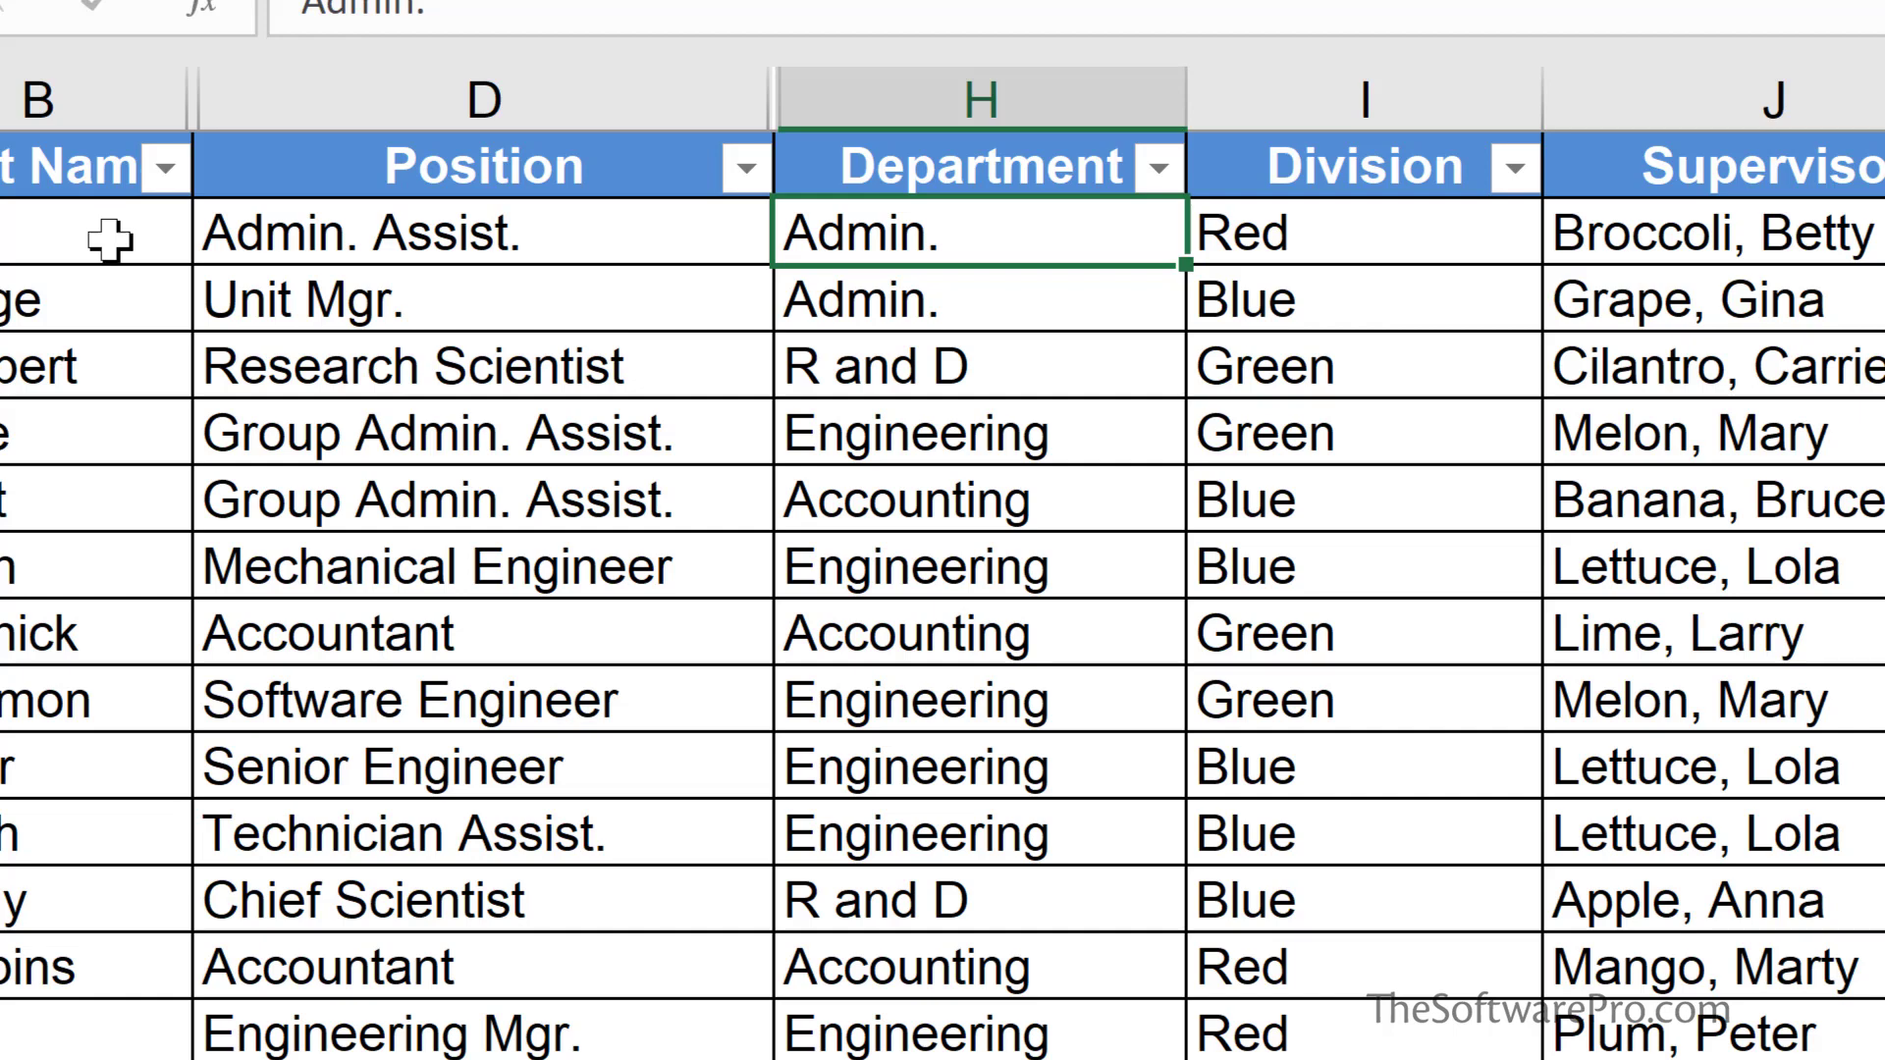
{"action": "left_click", "coordinate": [109, 74]}
{"action": "left_click_drag", "start_coordinate": [211, 68], "coordinate": [1359, 62]}
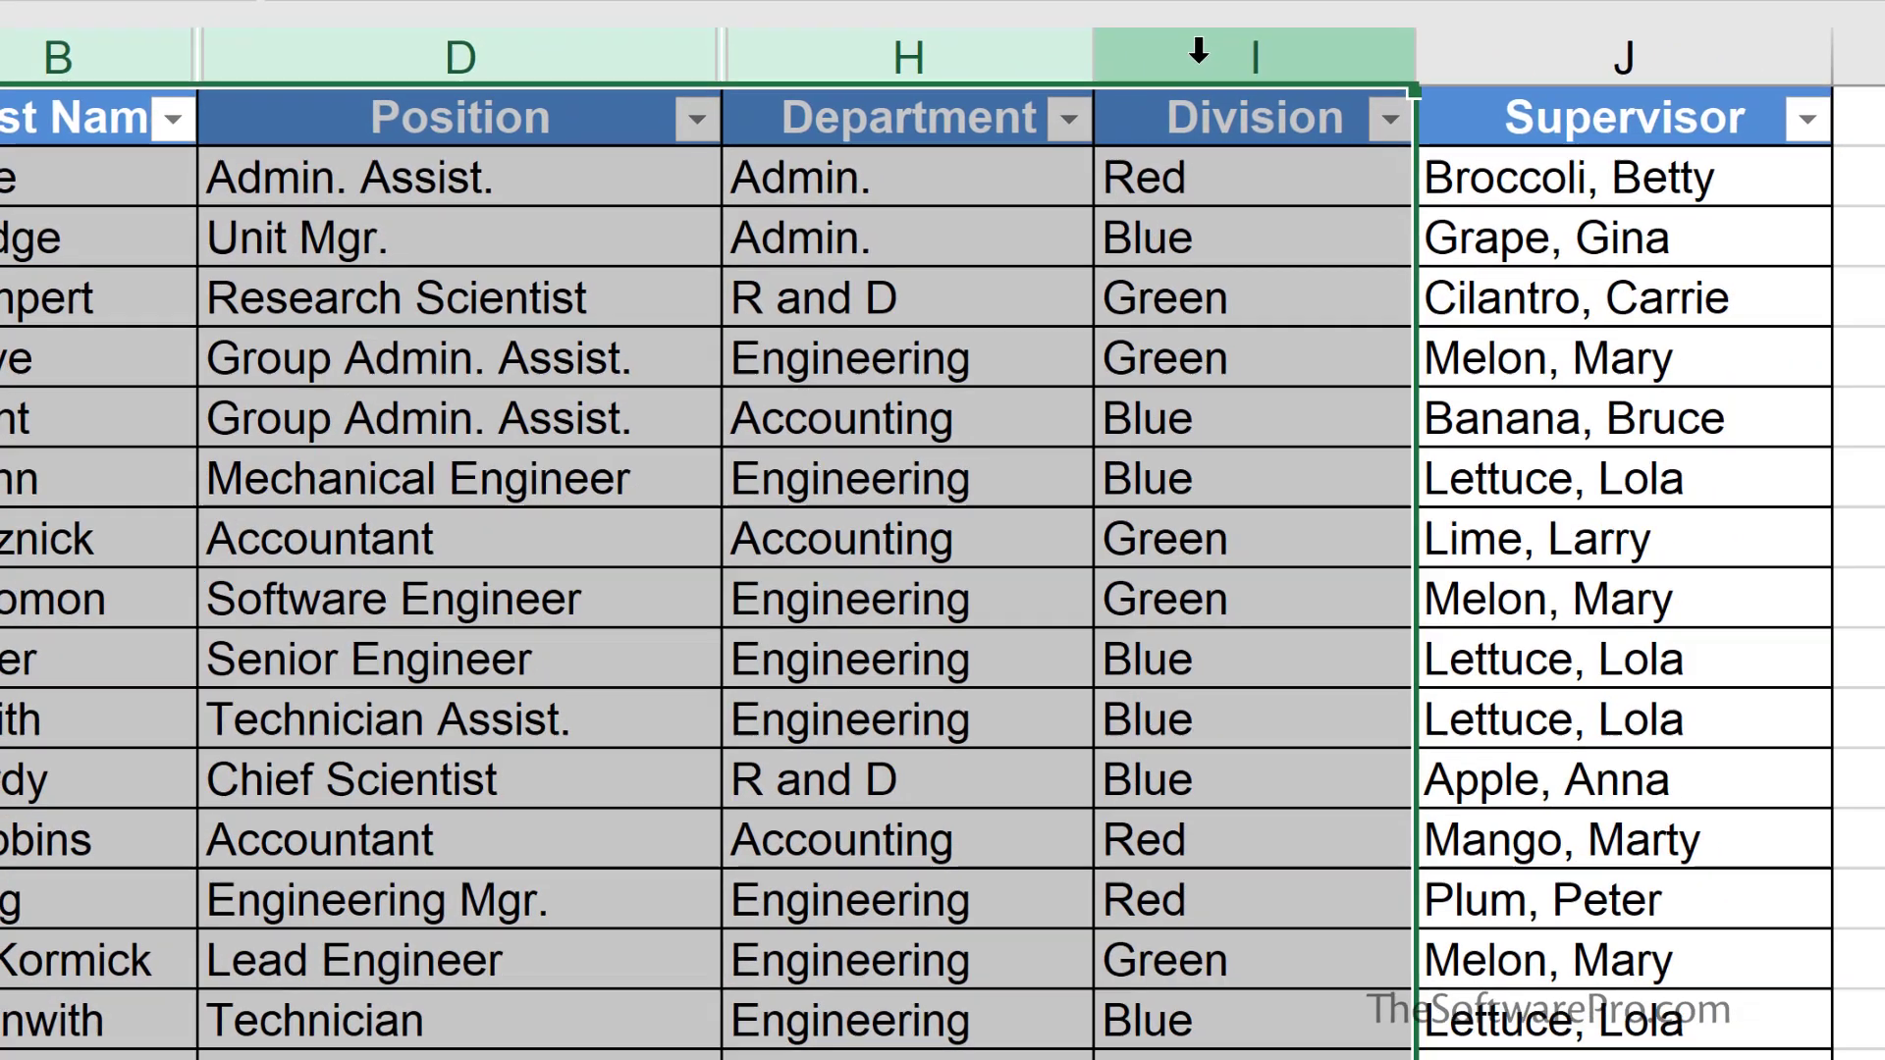
{"action": "right_click", "coordinate": [1303, 95]}
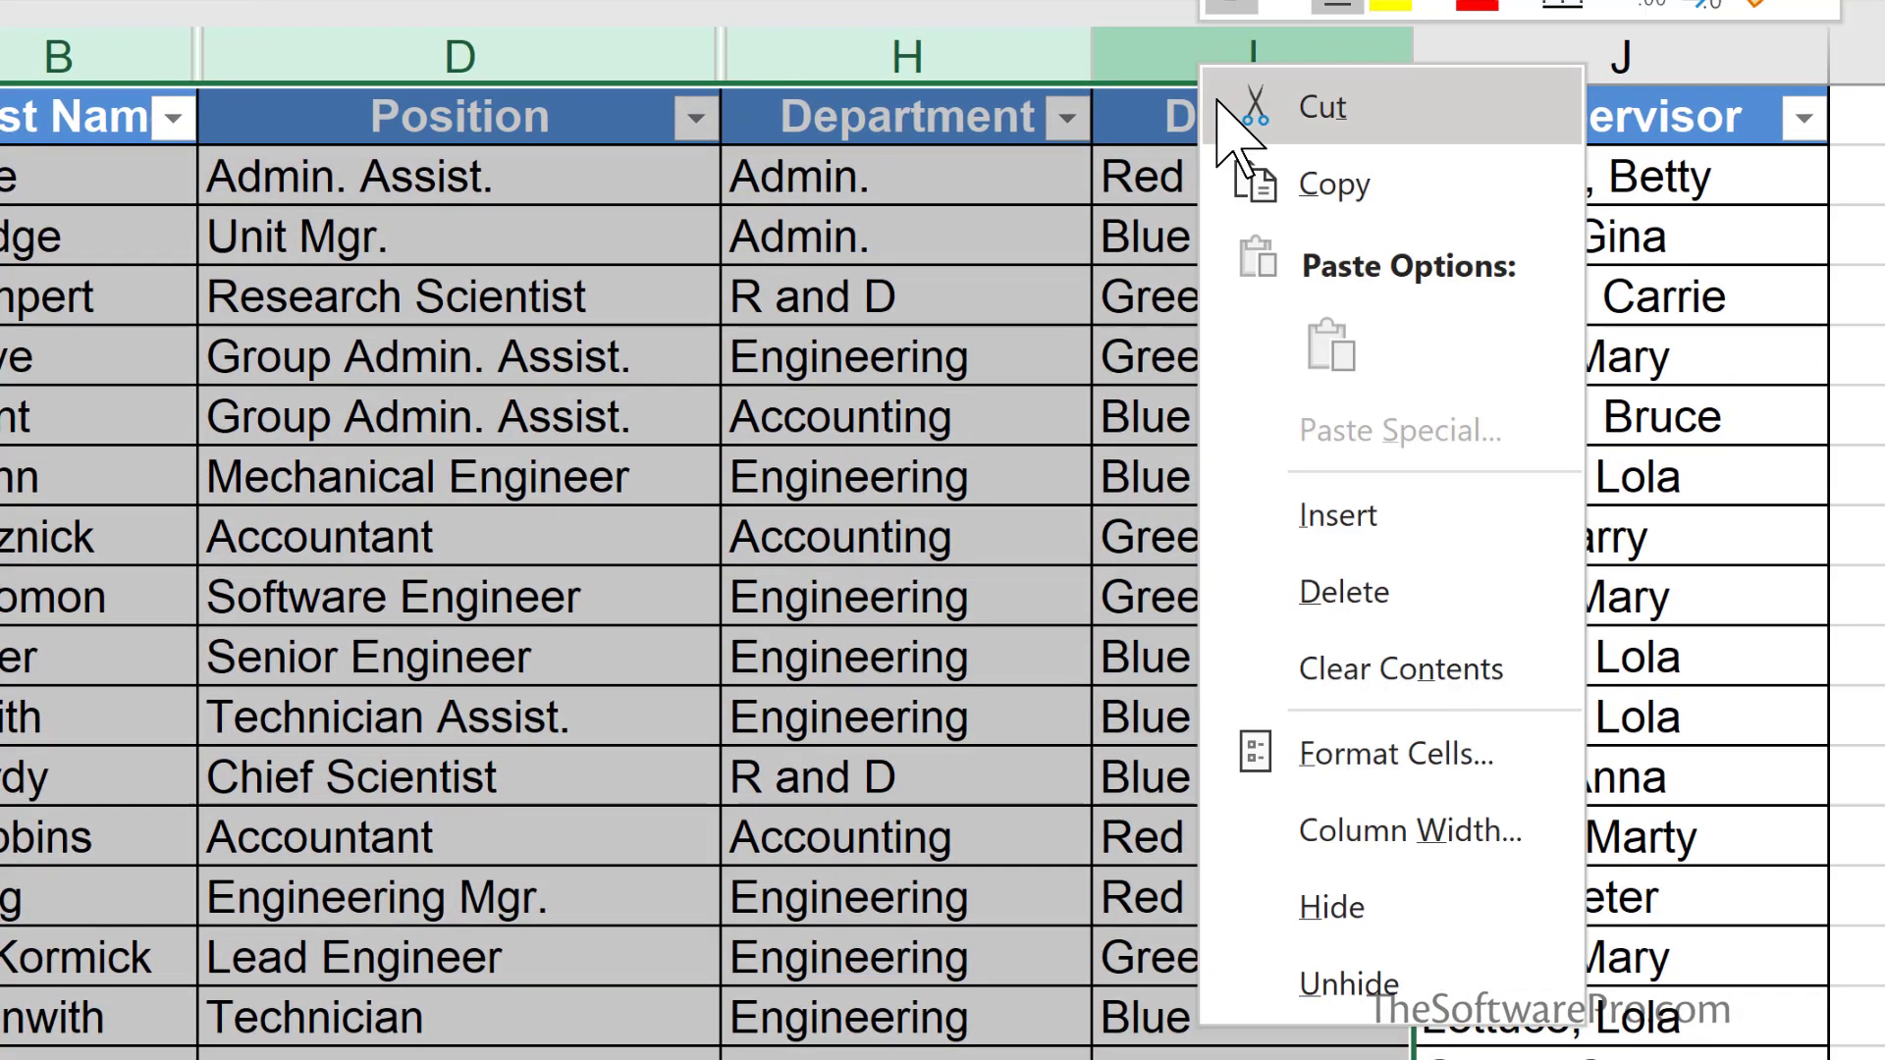
{"action": "left_click", "coordinate": [1364, 966]}
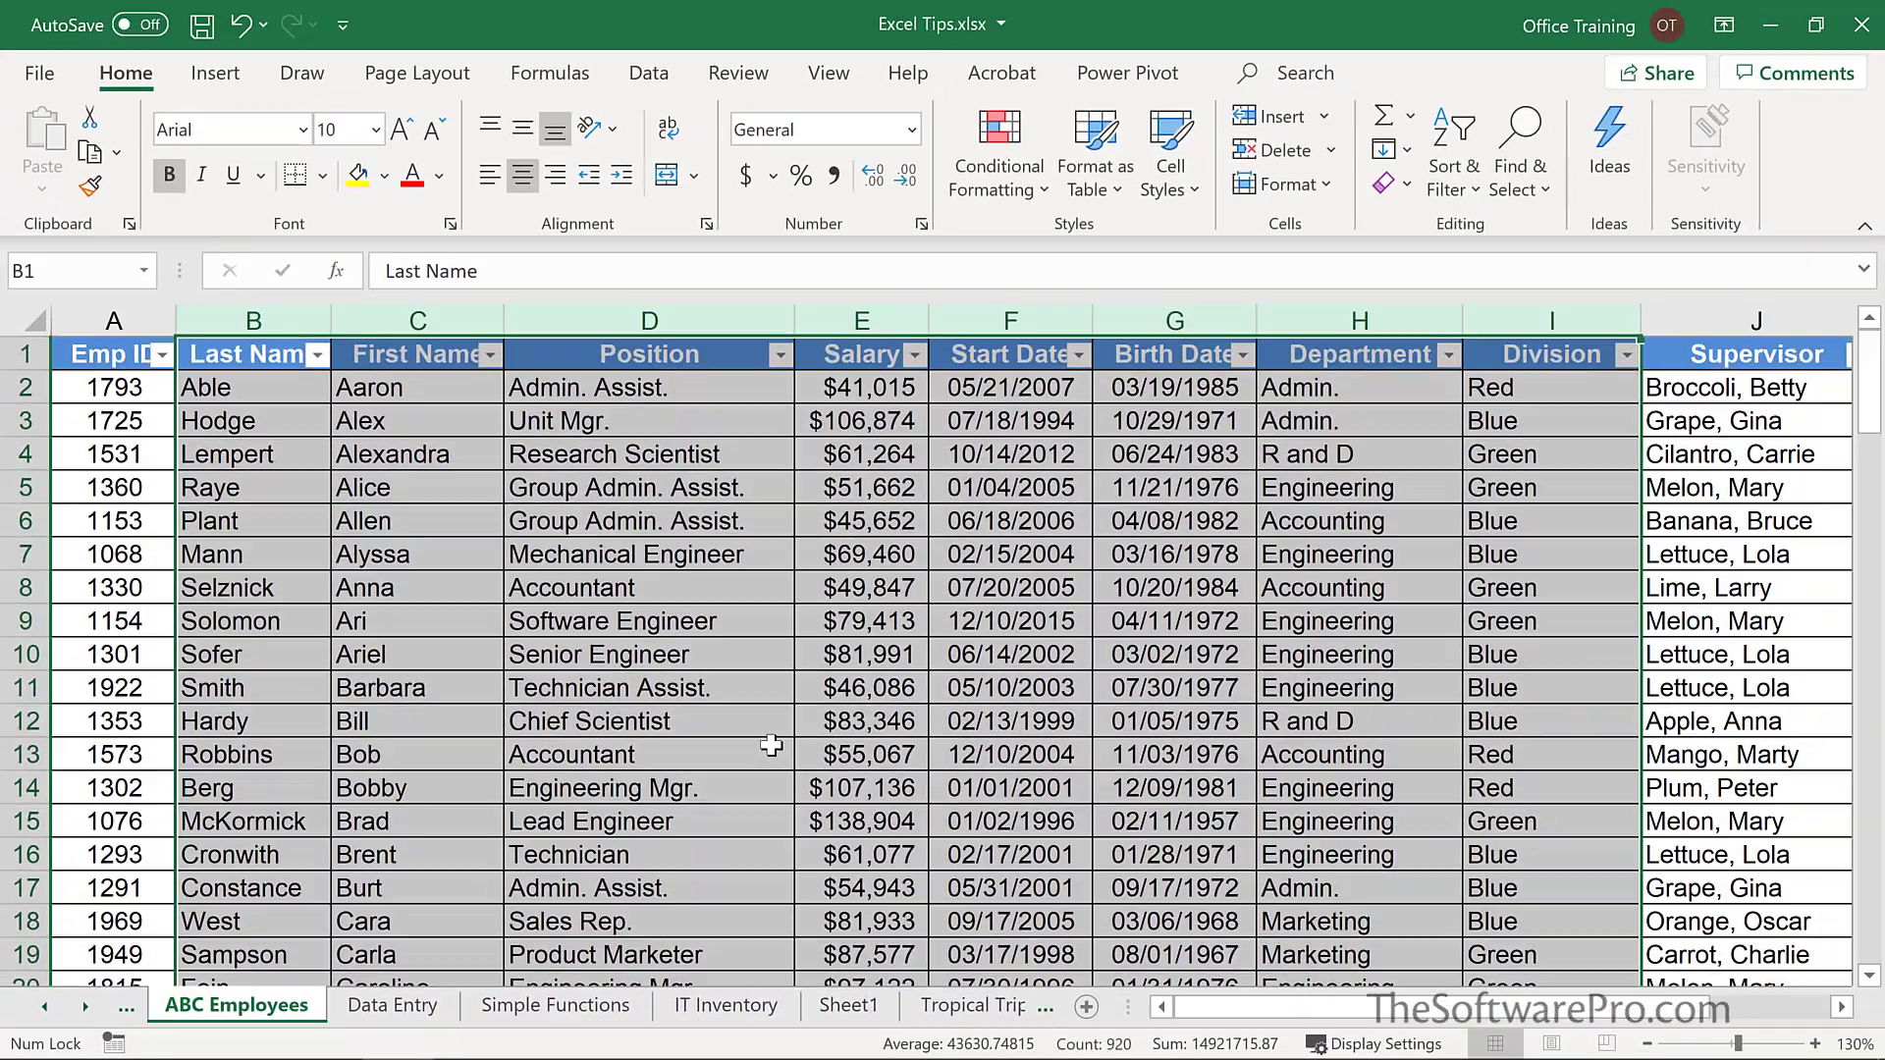
{"action": "key", "text": "ctrl+z"}
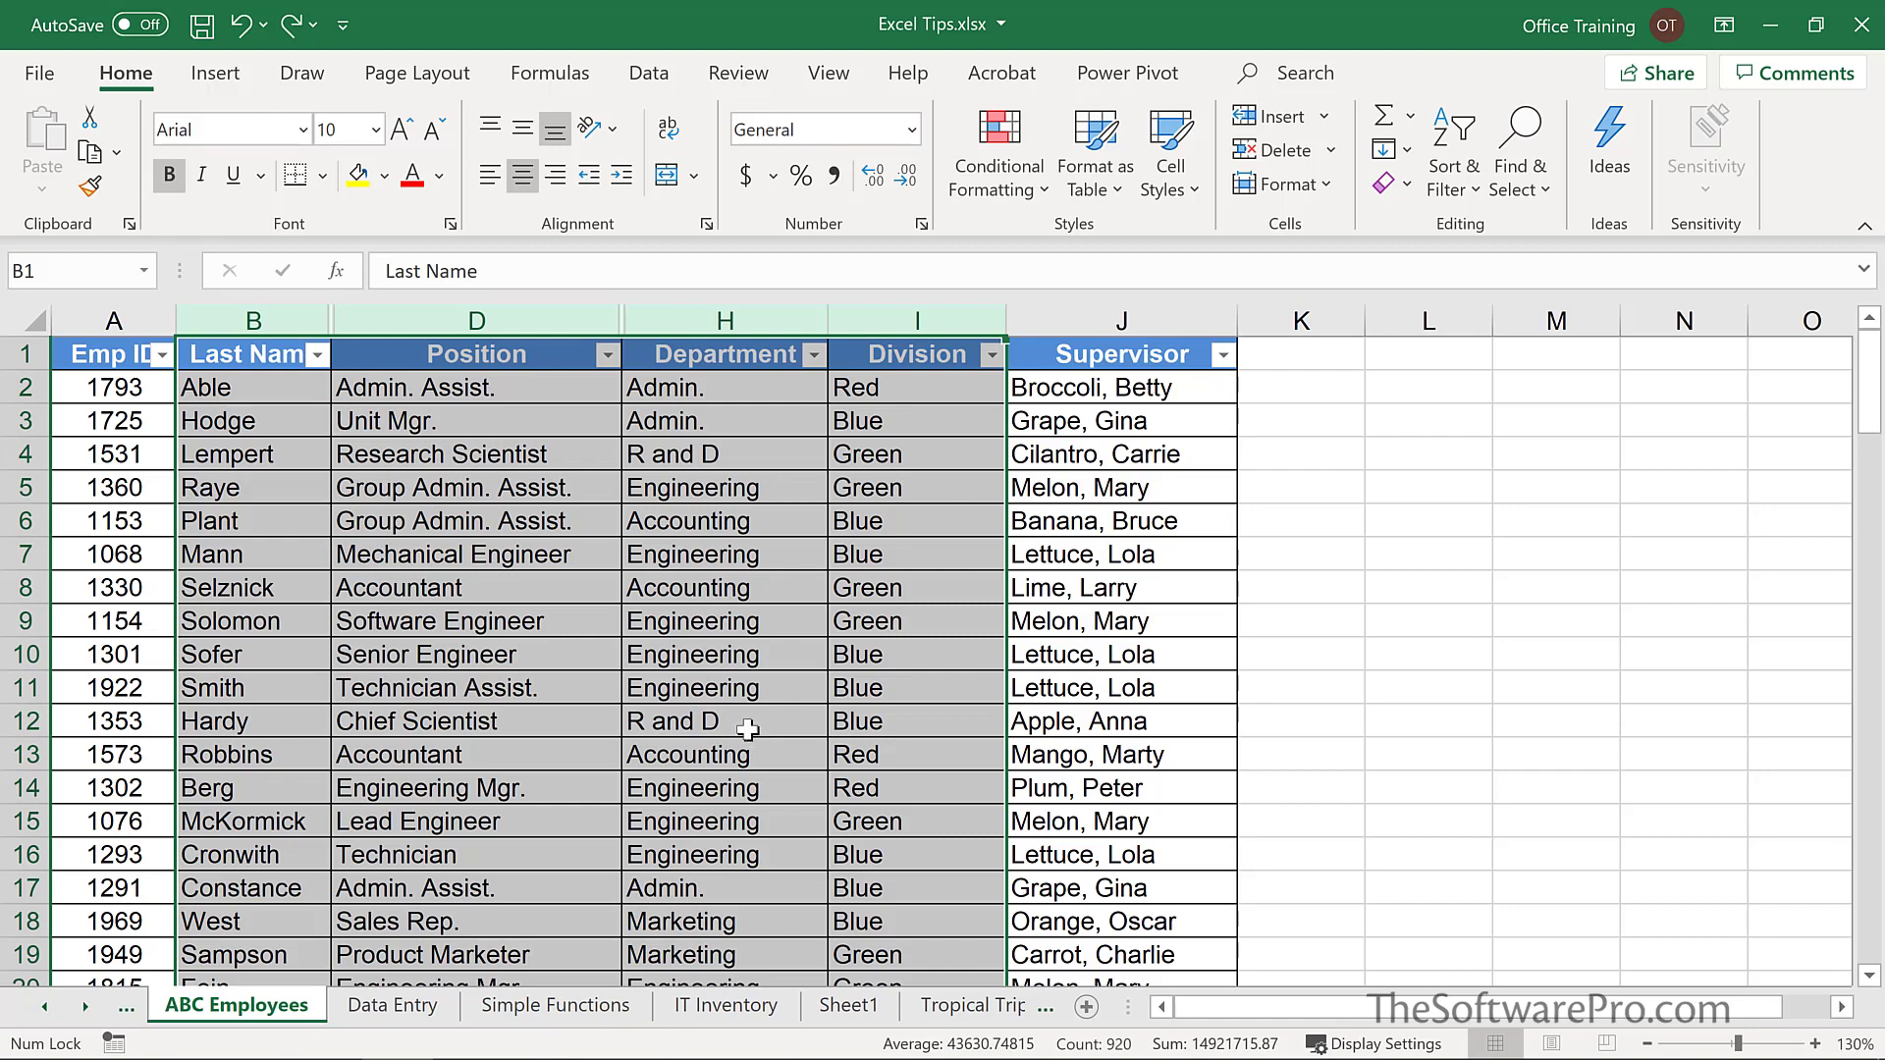
- Select the entire sheet and AutoFit all columns, revealing First Name, Salary, Start Date and Birth Date
{"action": "key", "text": "ctrl+a"}
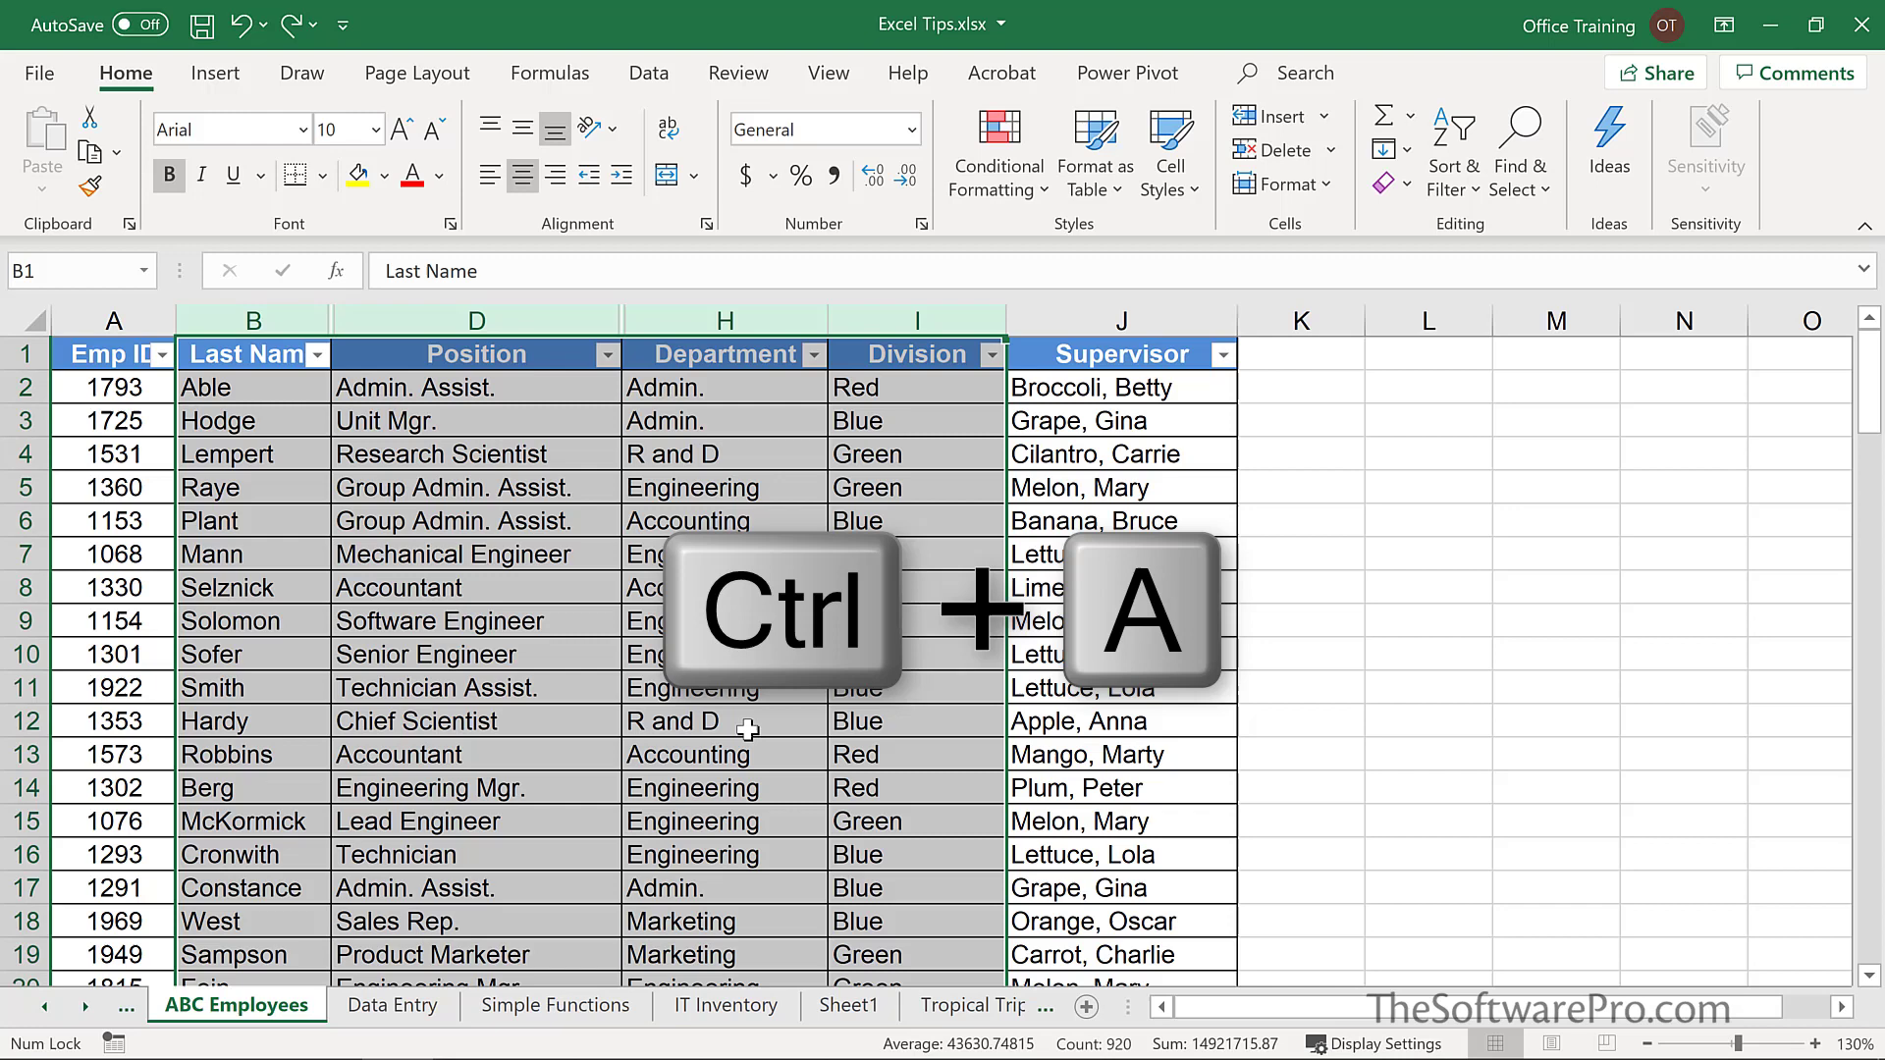
{"action": "key", "text": "ctrl+a"}
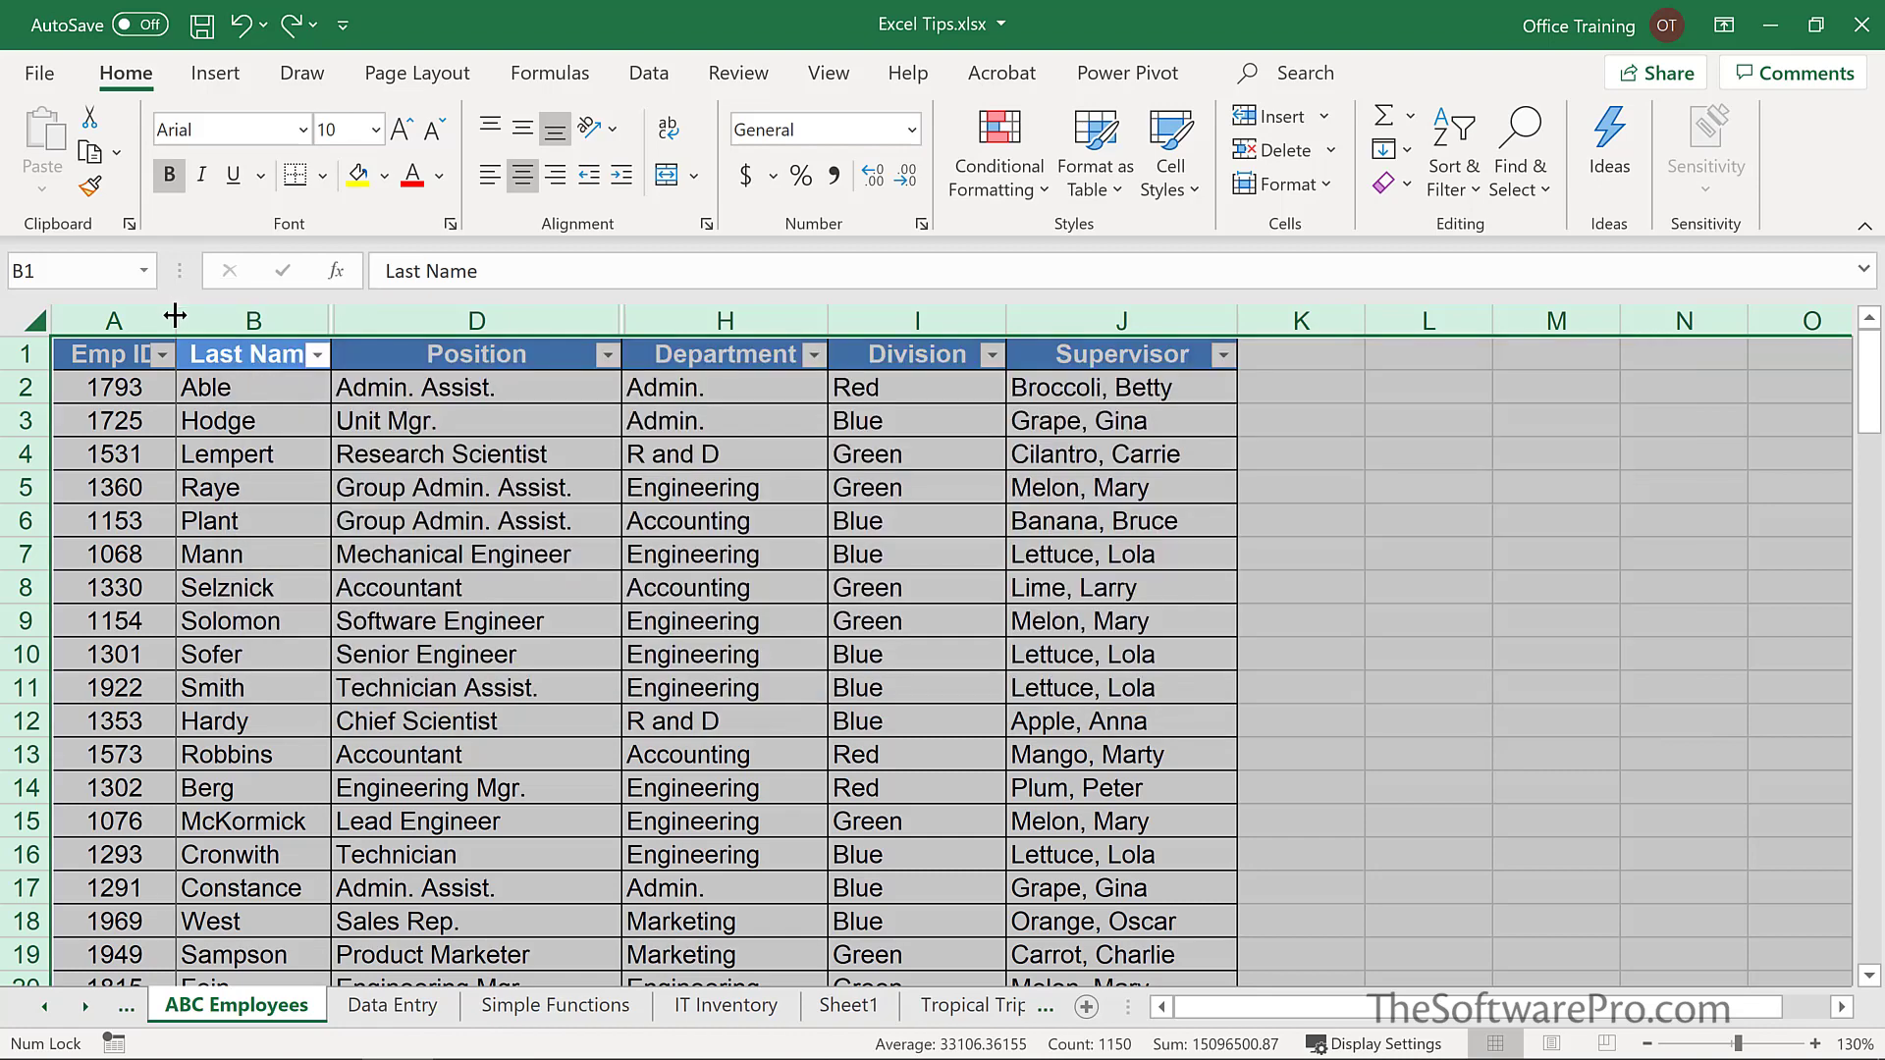
{"action": "double_click", "coordinate": [175, 315]}
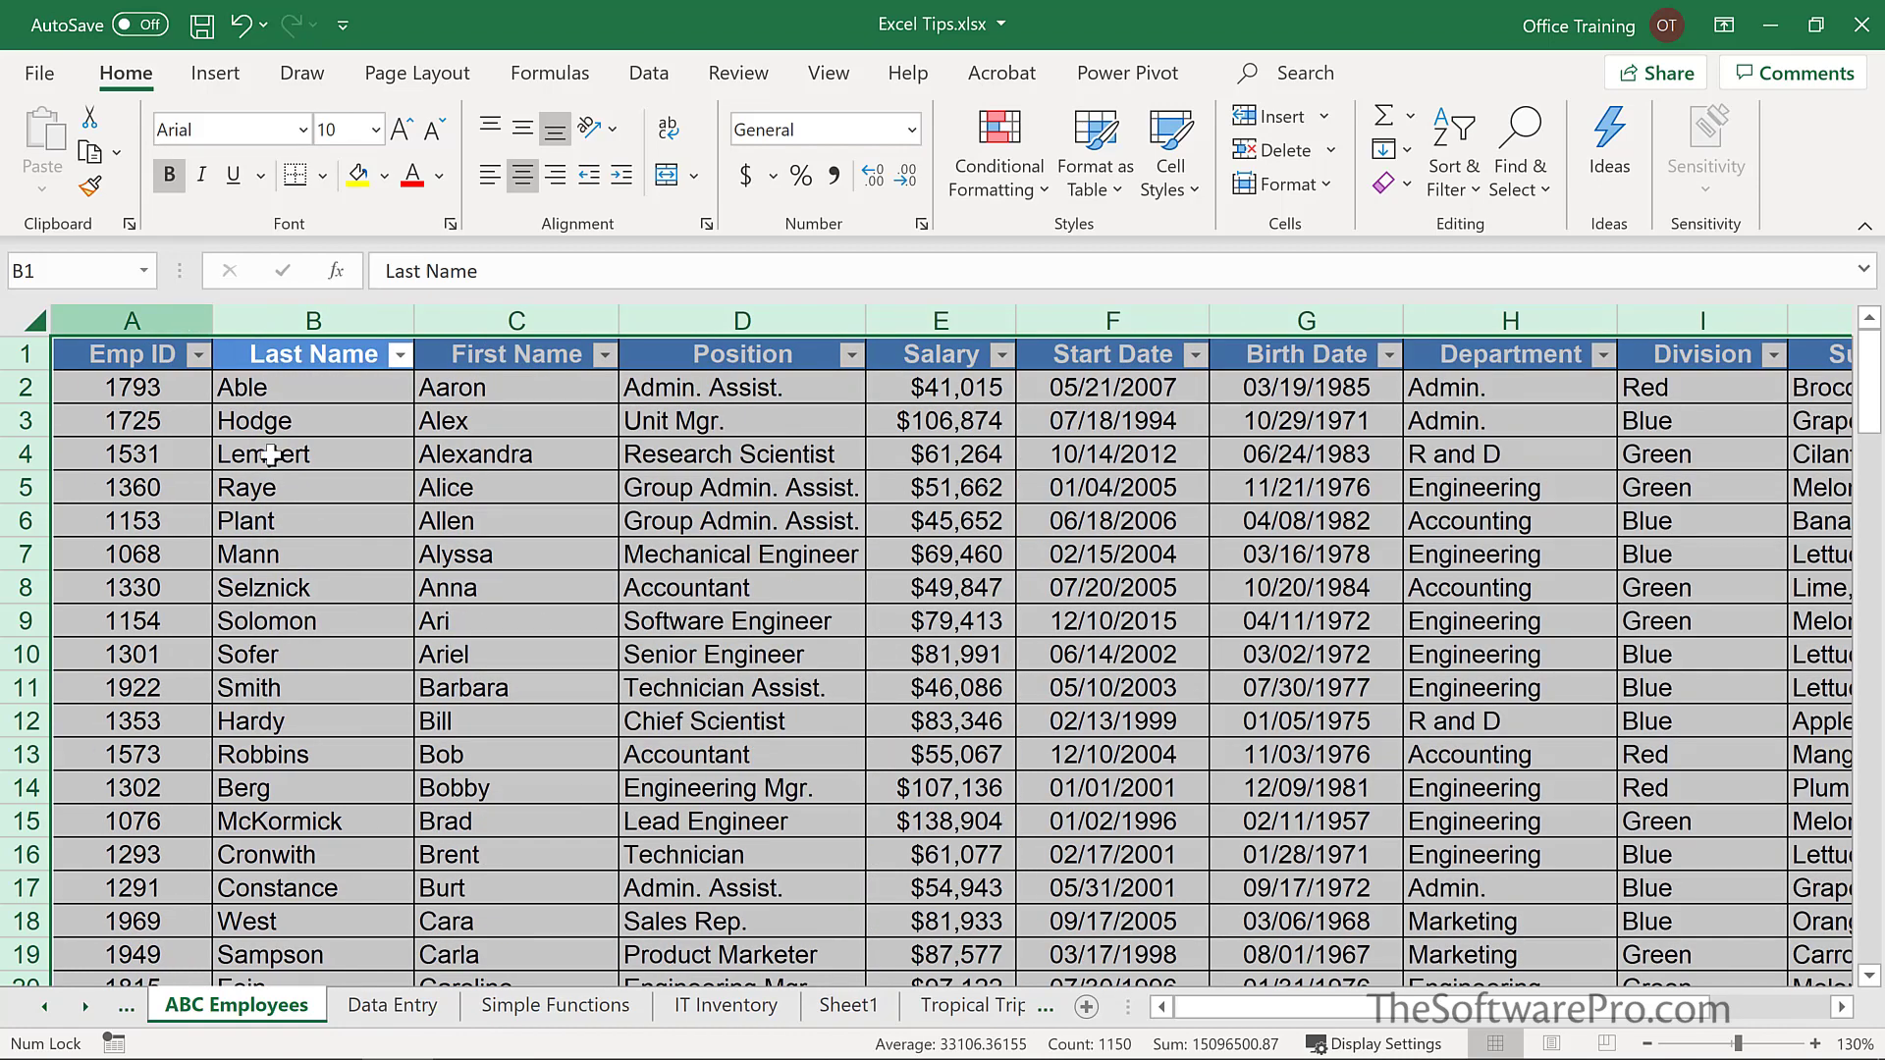